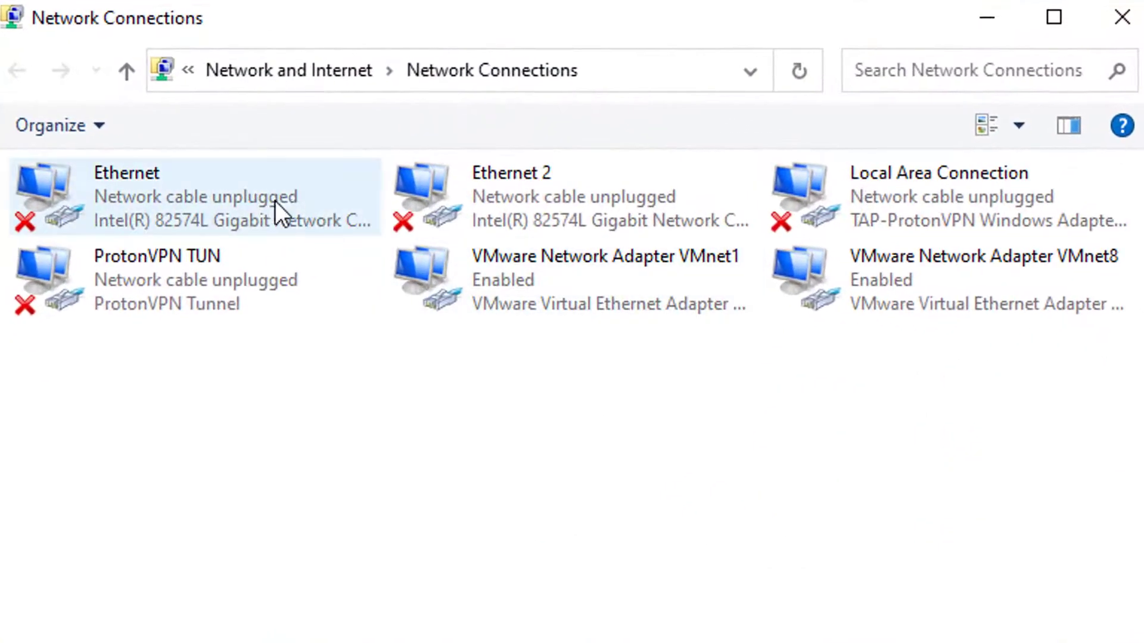
Select the Ethernet connection marked 'Network cable unplugged' in Network Connections.
{"action": "left_click", "coordinate": [368, 216]}
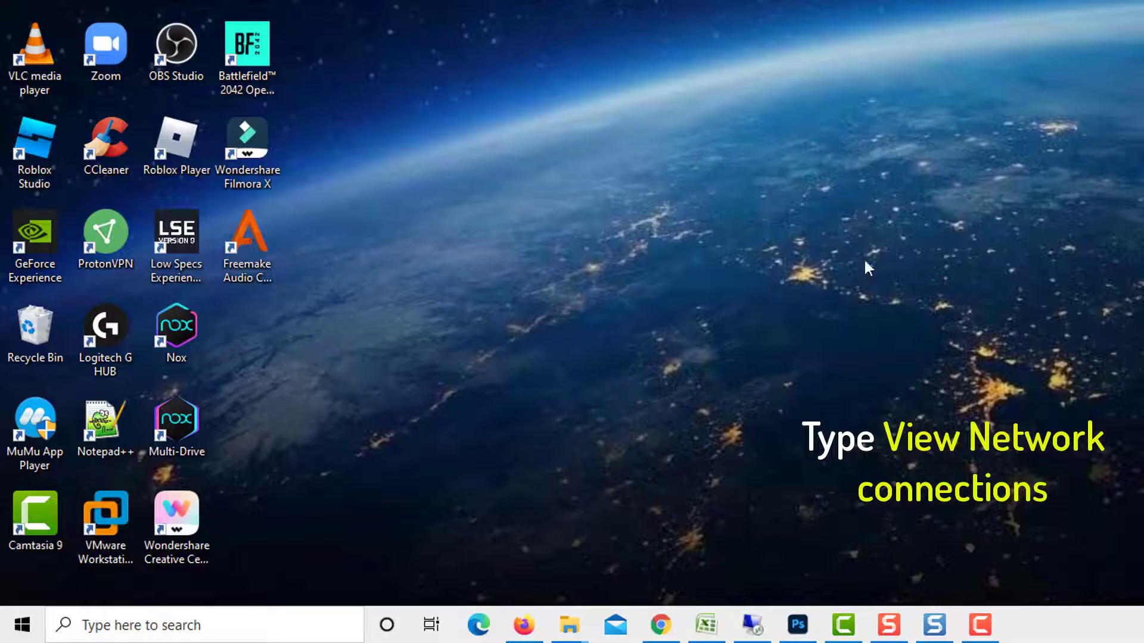
Search for 'View Network connections' and open the Network Connections window.
{"action": "left_click", "coordinate": [106, 636]}
{"action": "type", "text": "View Network connections"}
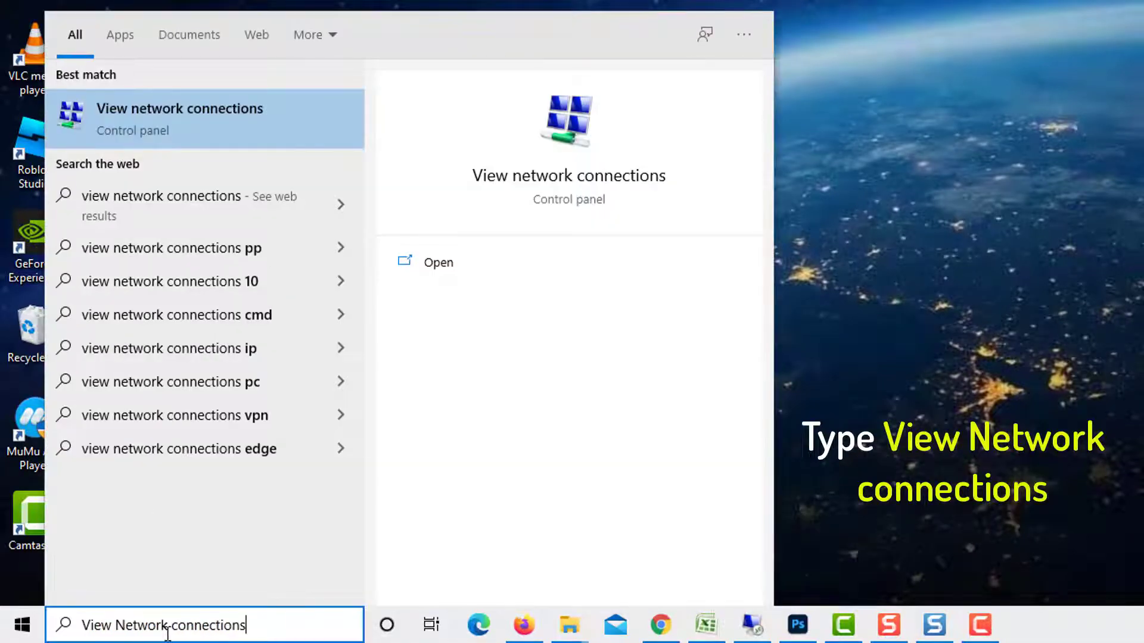
{"action": "left_click", "coordinate": [222, 112]}
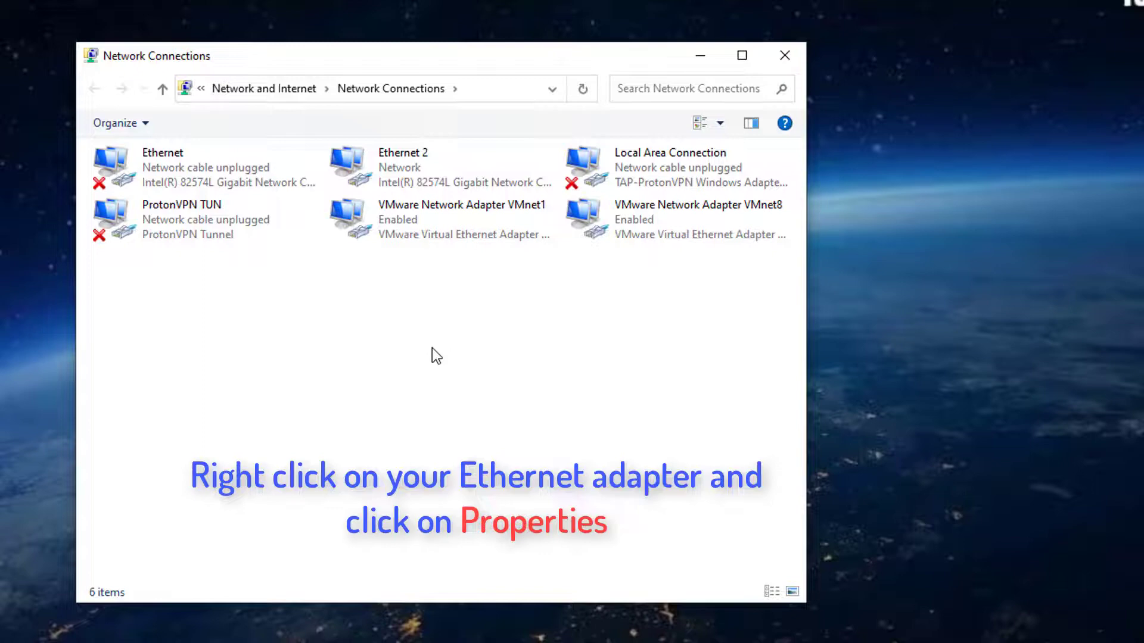
Open Ethernet's properties, select QoS Packet Scheduler and open the Intel 82574L adapter configuration.
{"action": "left_click", "coordinate": [224, 184]}
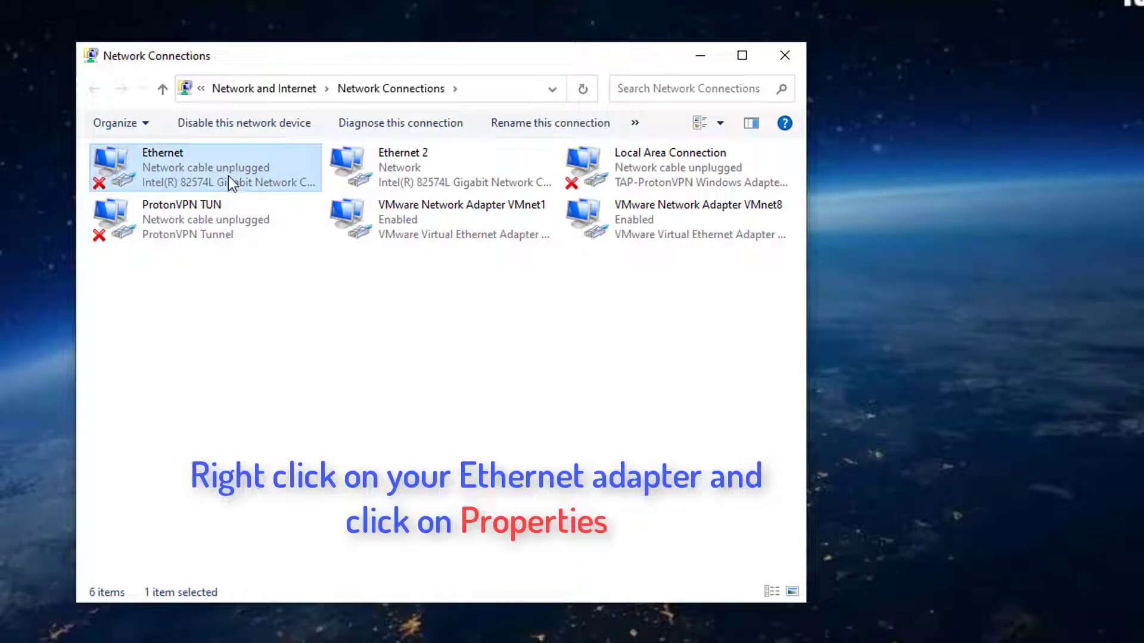
{"action": "right_click", "coordinate": [227, 176]}
{"action": "left_click", "coordinate": [314, 355]}
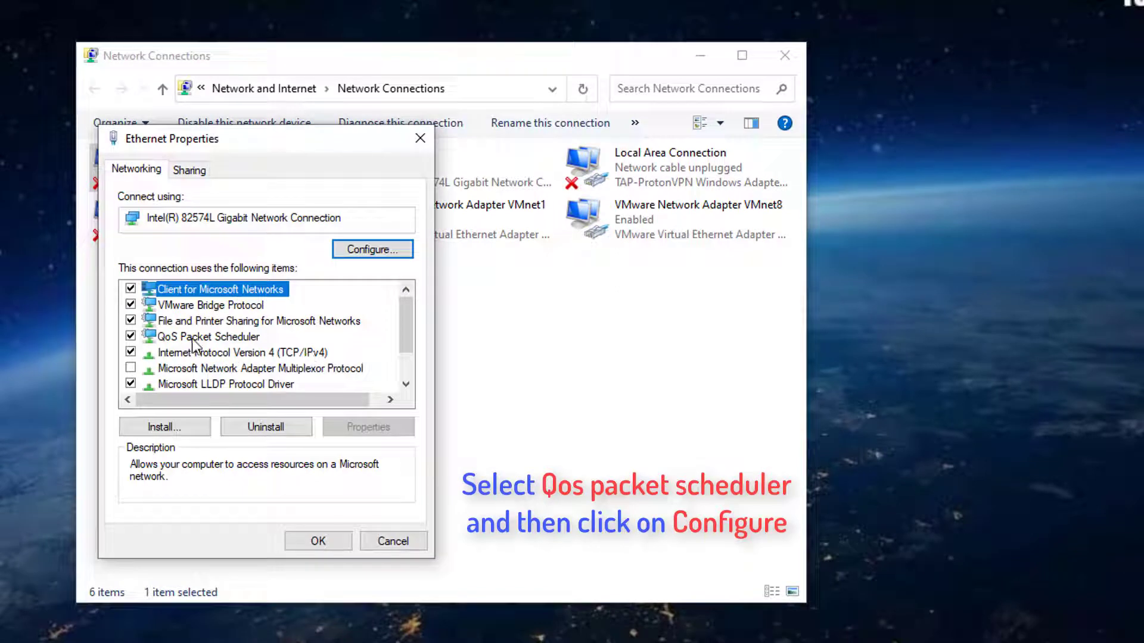
{"action": "left_click", "coordinate": [191, 337]}
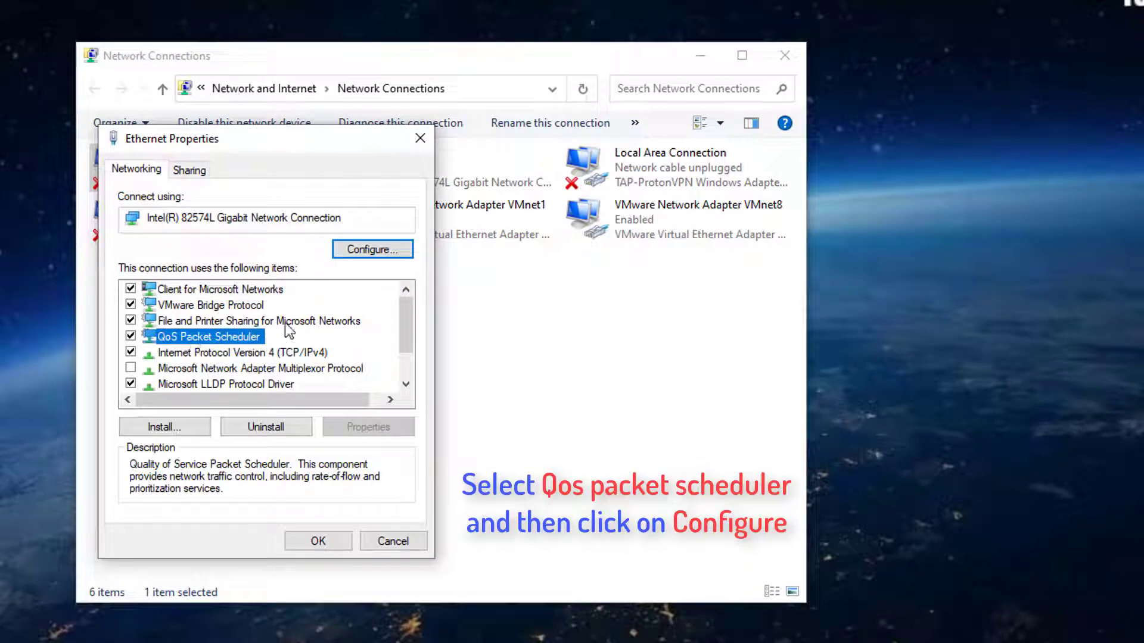
{"action": "left_click", "coordinate": [373, 250]}
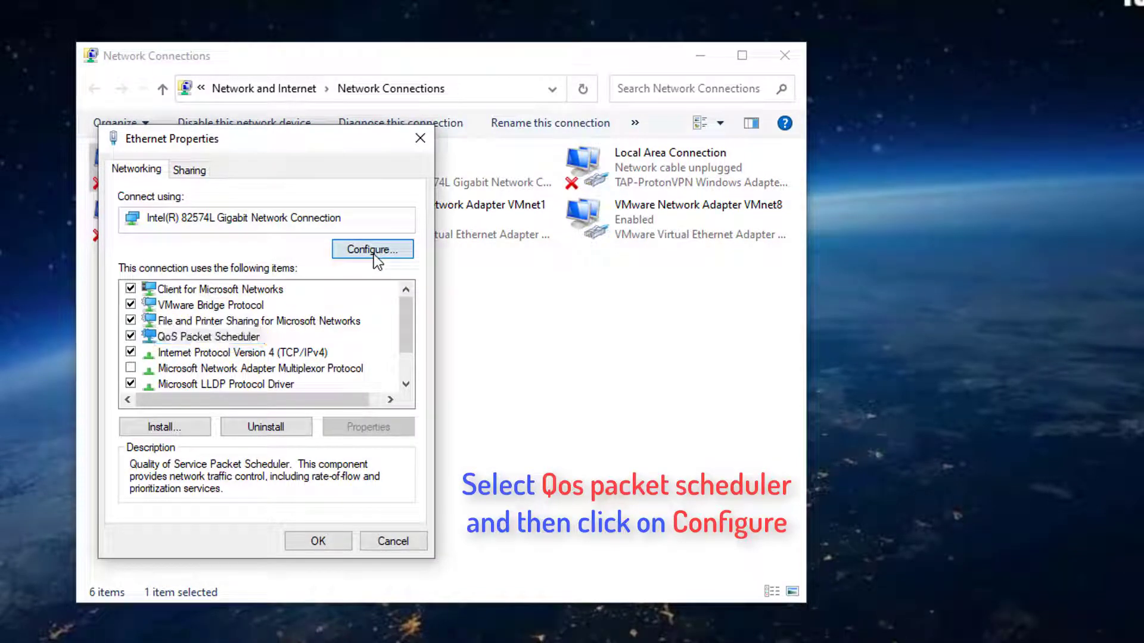
Change the adapter's advanced Speed & Duplex value to 100 Mbps Half Duplex and confirm with OK.
{"action": "left_click", "coordinate": [337, 364]}
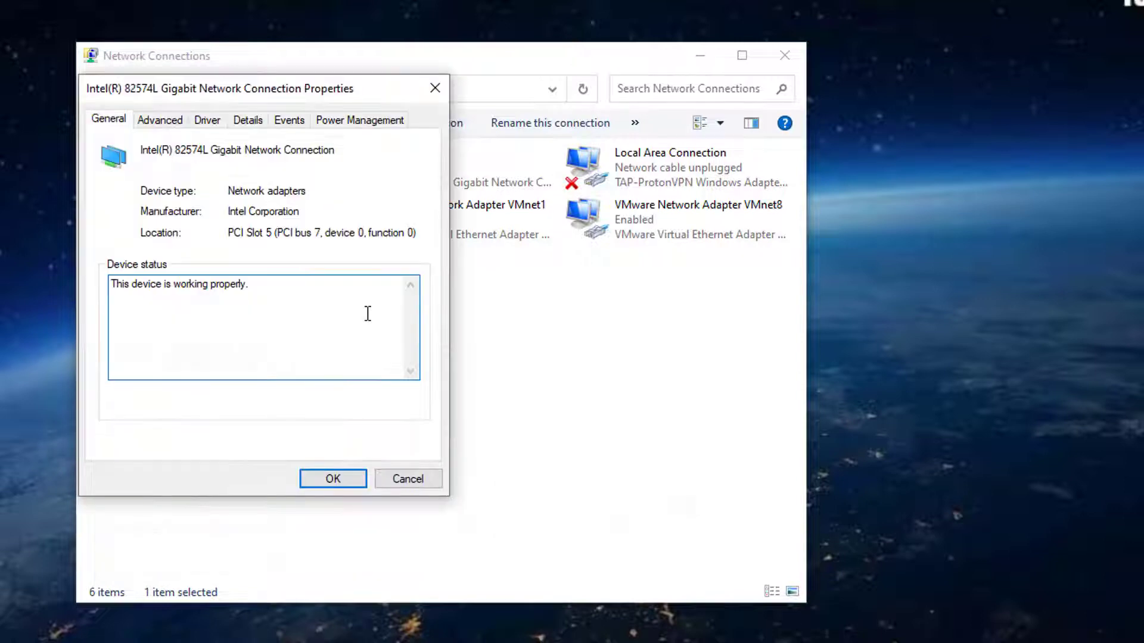
{"action": "left_click", "coordinate": [160, 122]}
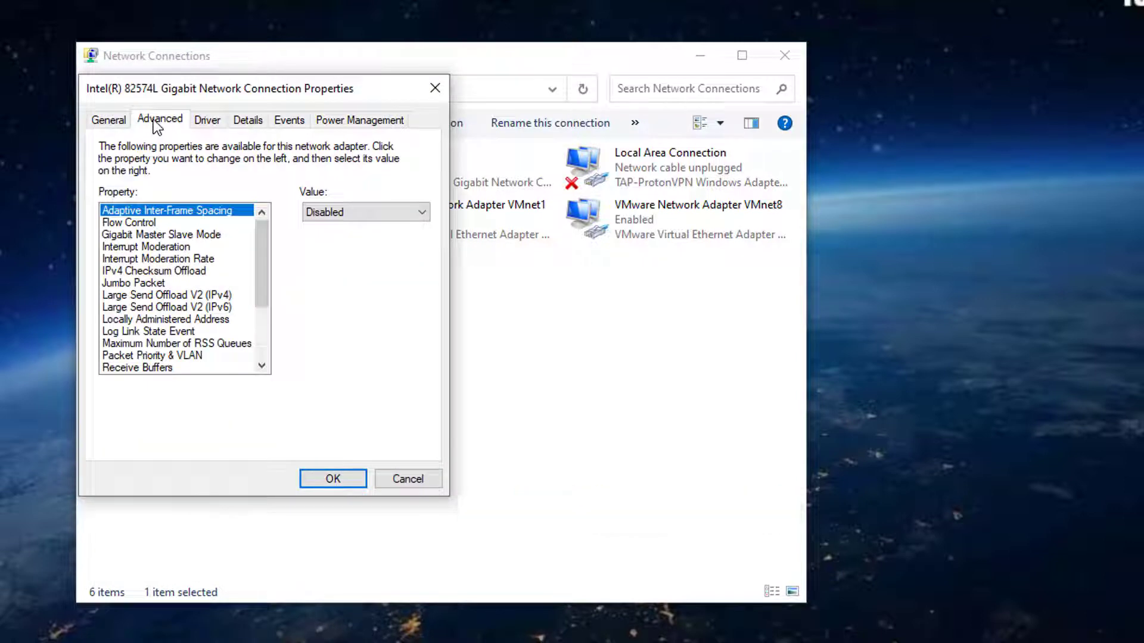
{"action": "scroll", "coordinate": [196, 308], "scroll_direction": "down", "scroll_amount": 1}
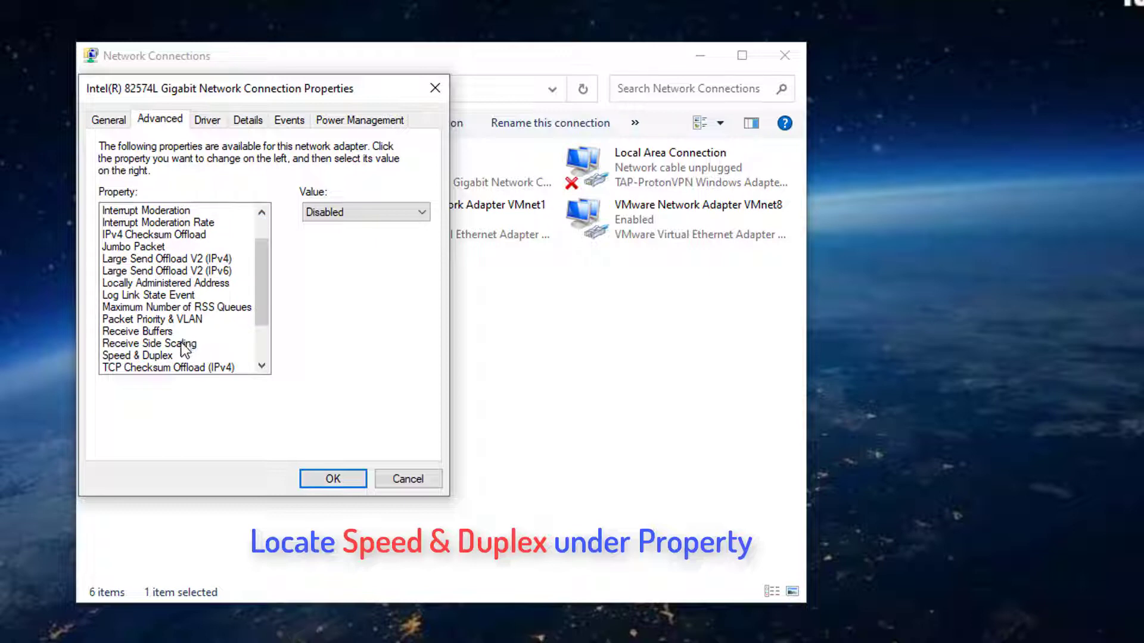
{"action": "left_click", "coordinate": [172, 356]}
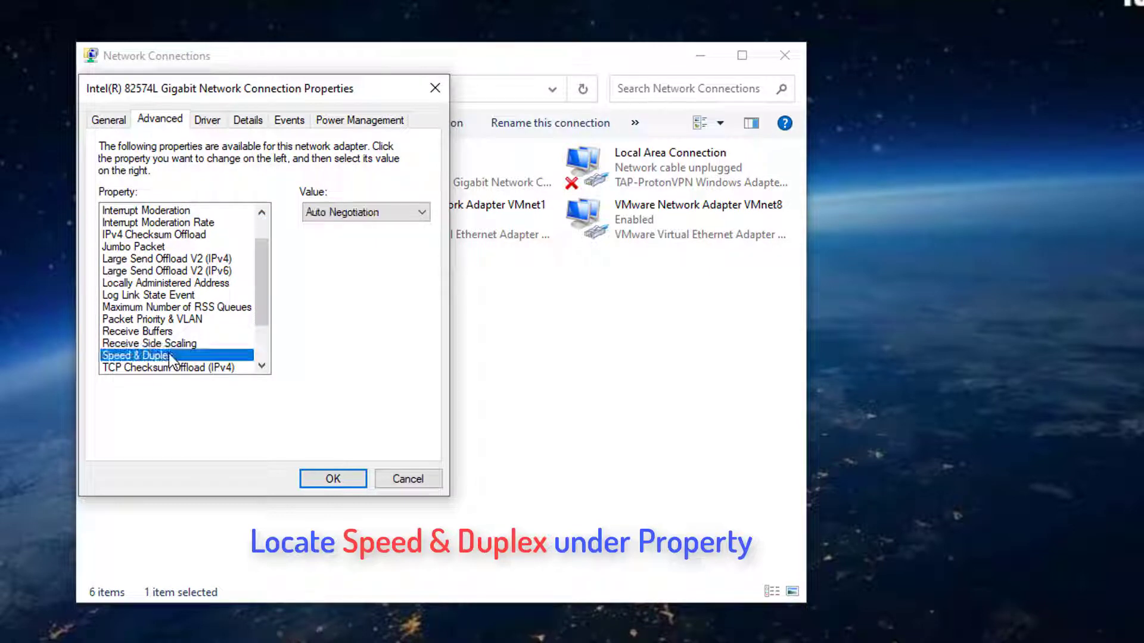
{"action": "left_click", "coordinate": [388, 212]}
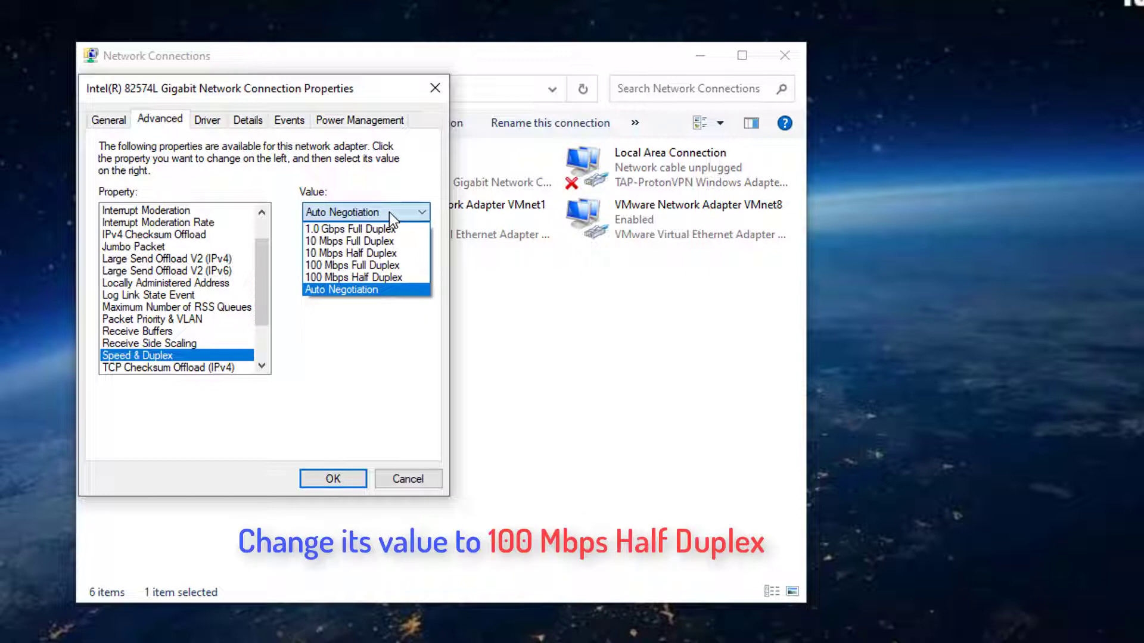
{"action": "left_click", "coordinate": [396, 278]}
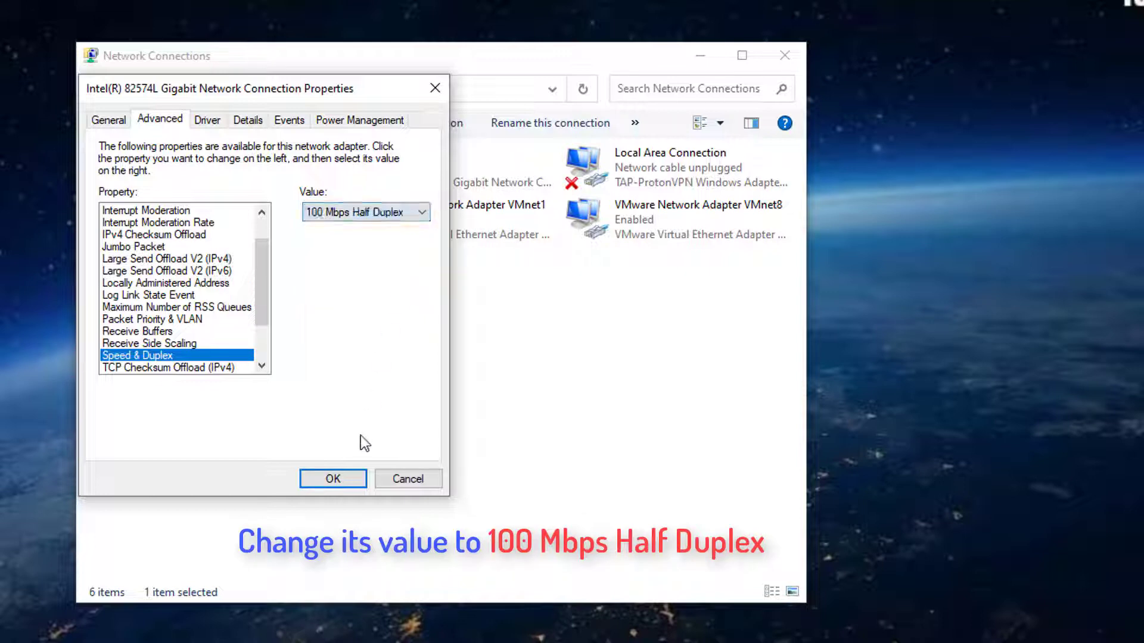
{"action": "left_click", "coordinate": [345, 481]}
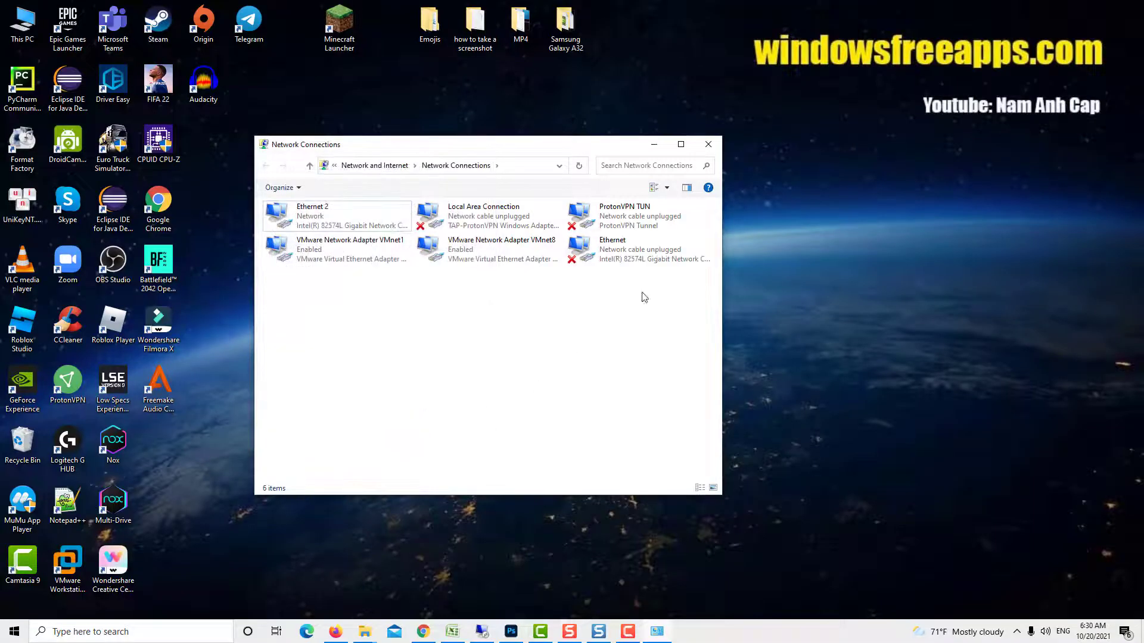
Close Network Connections, then restart Windows from the Start menu's Power options.
{"action": "left_click", "coordinate": [707, 146]}
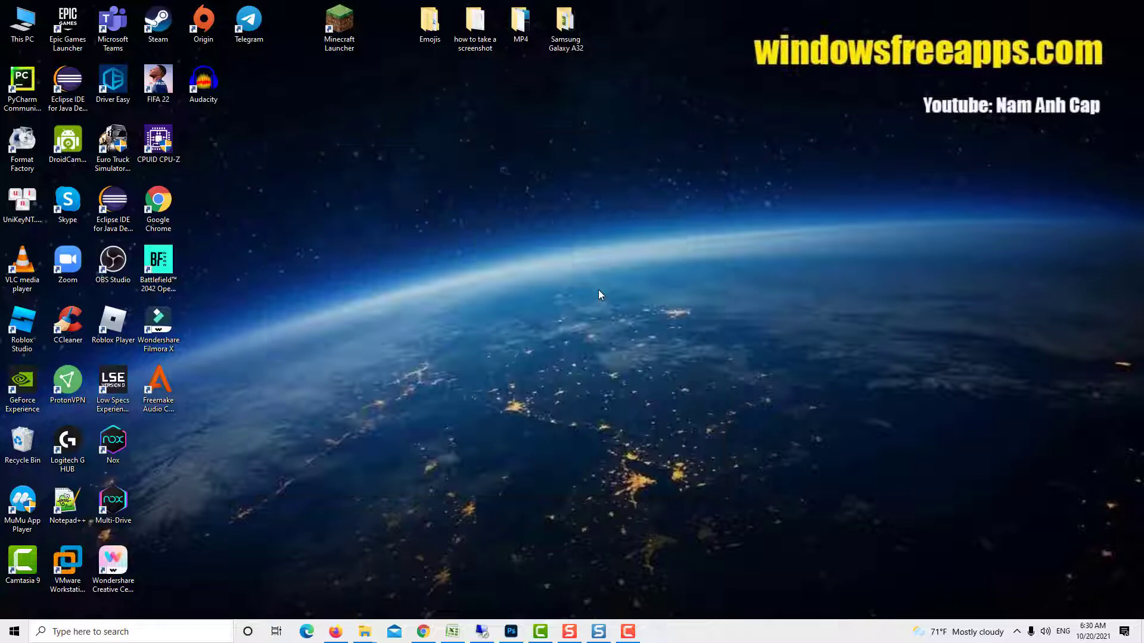
{"action": "left_click", "coordinate": [4, 640]}
{"action": "left_click", "coordinate": [15, 605]}
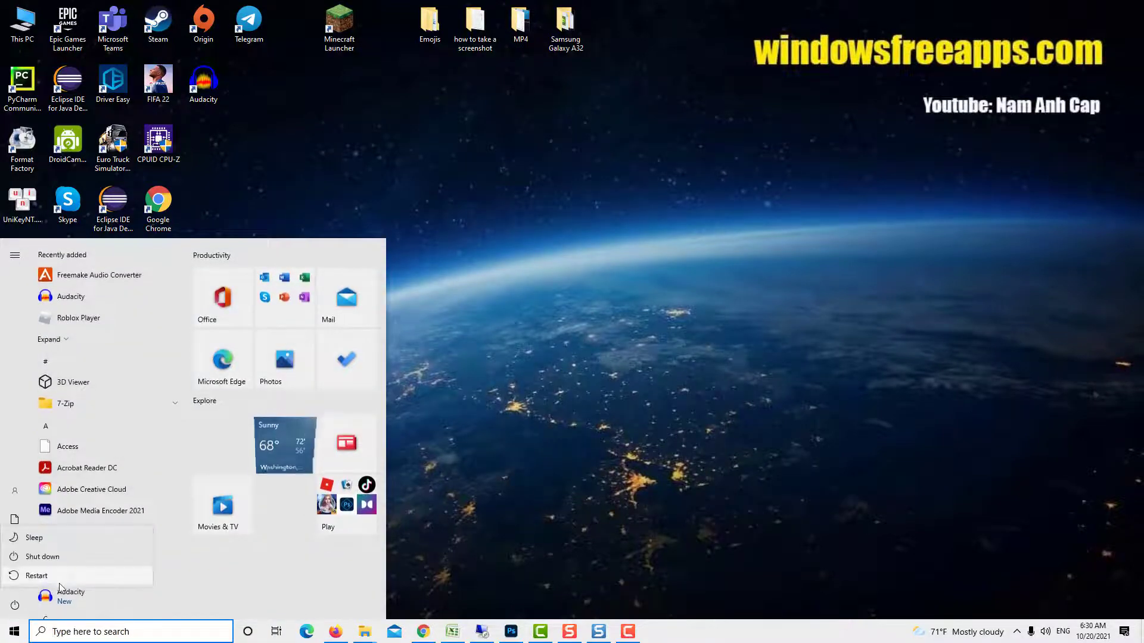
{"action": "left_click", "coordinate": [75, 580]}
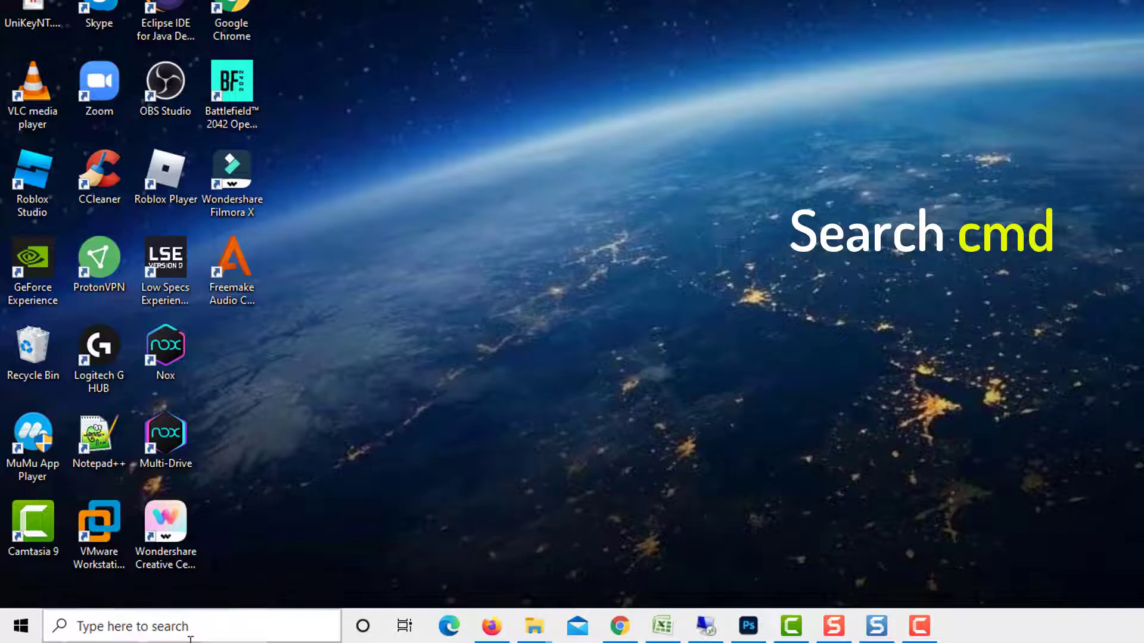
Find Command Prompt with a 'cmd' search and run it as administrator.
{"action": "left_click", "coordinate": [190, 635]}
{"action": "type", "text": "cmd"}
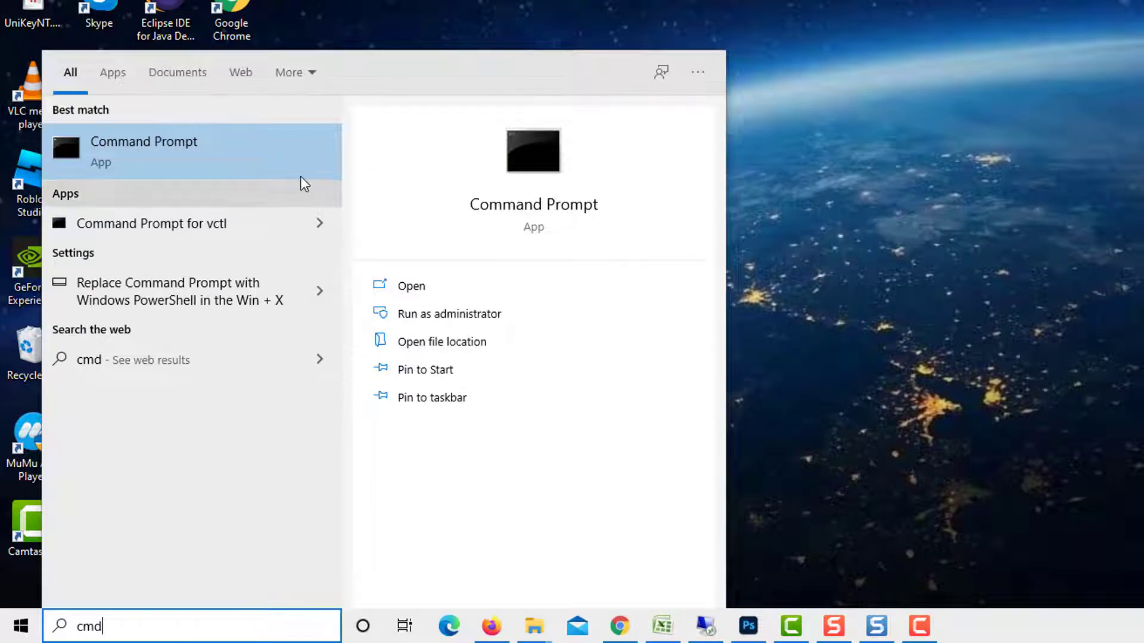
{"action": "right_click", "coordinate": [242, 145]}
{"action": "left_click", "coordinate": [273, 163]}
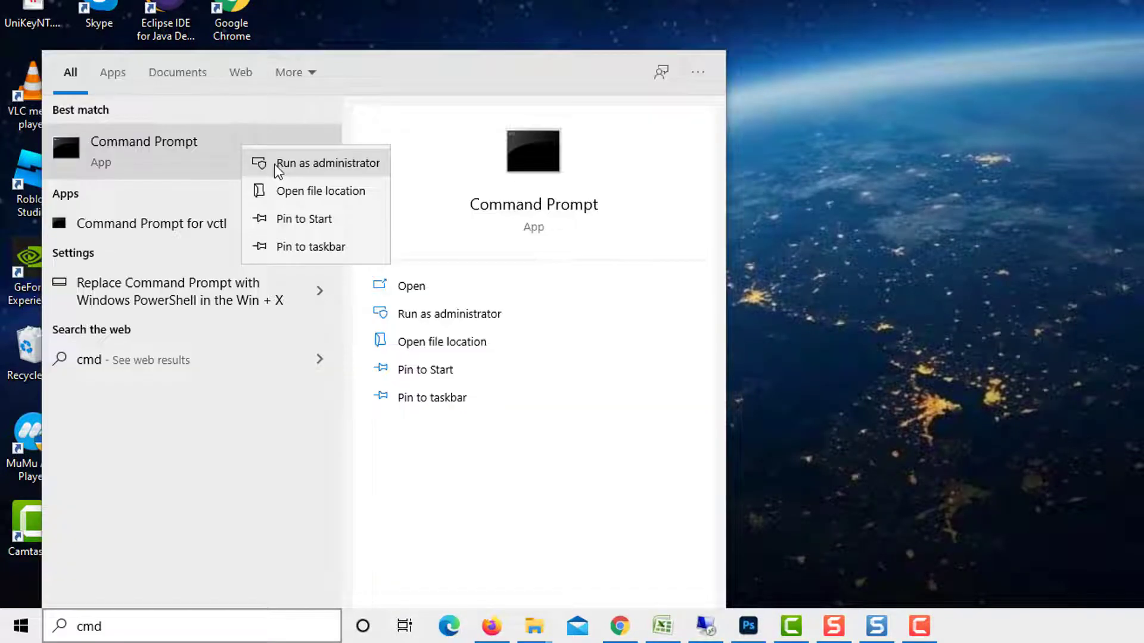
{"action": "left_click", "coordinate": [273, 163]}
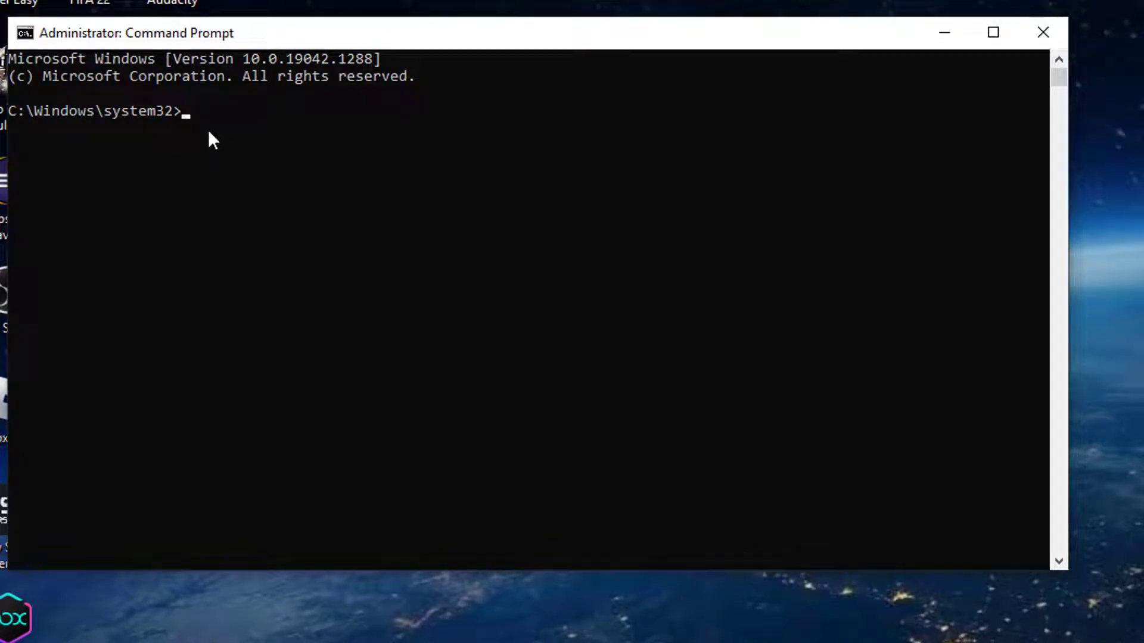
Run 'ipconfig / flushdns', then paste and run the netsh winsock reset command.
{"action": "type", "text": "ipconfig / flushdns"}
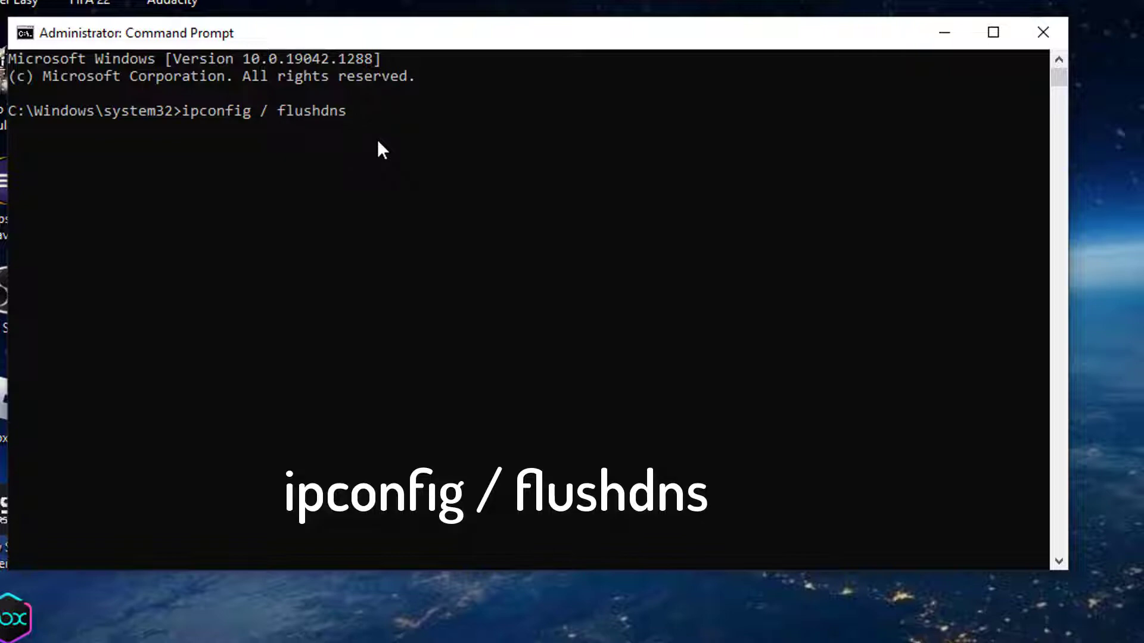
{"action": "key", "text": "Return"}
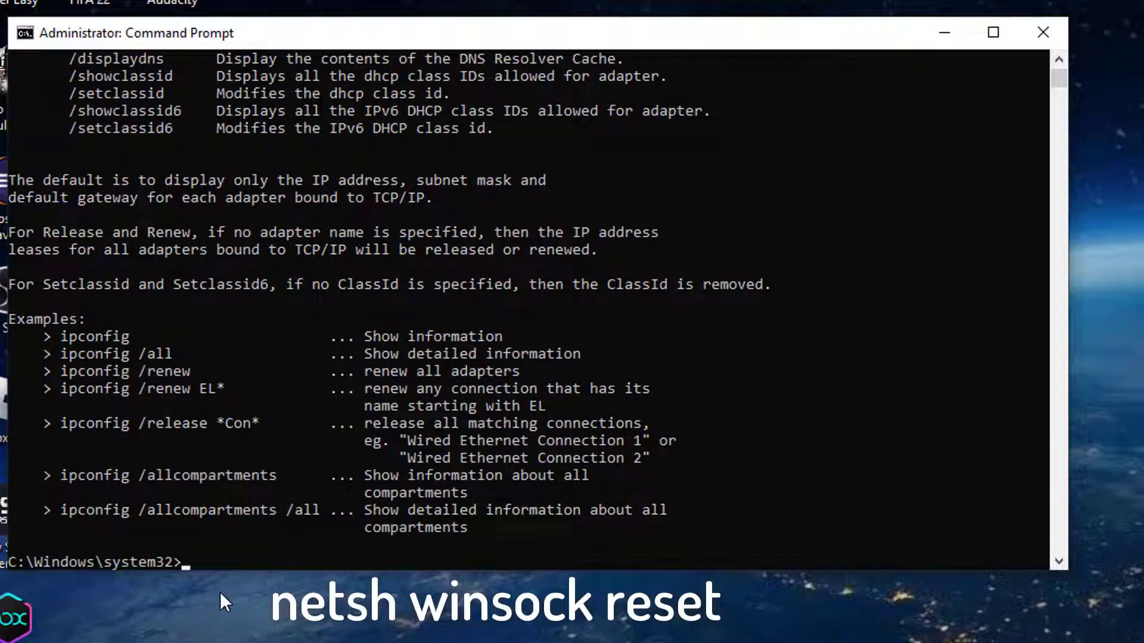
{"action": "type", "text": "netsh winsock reset"}
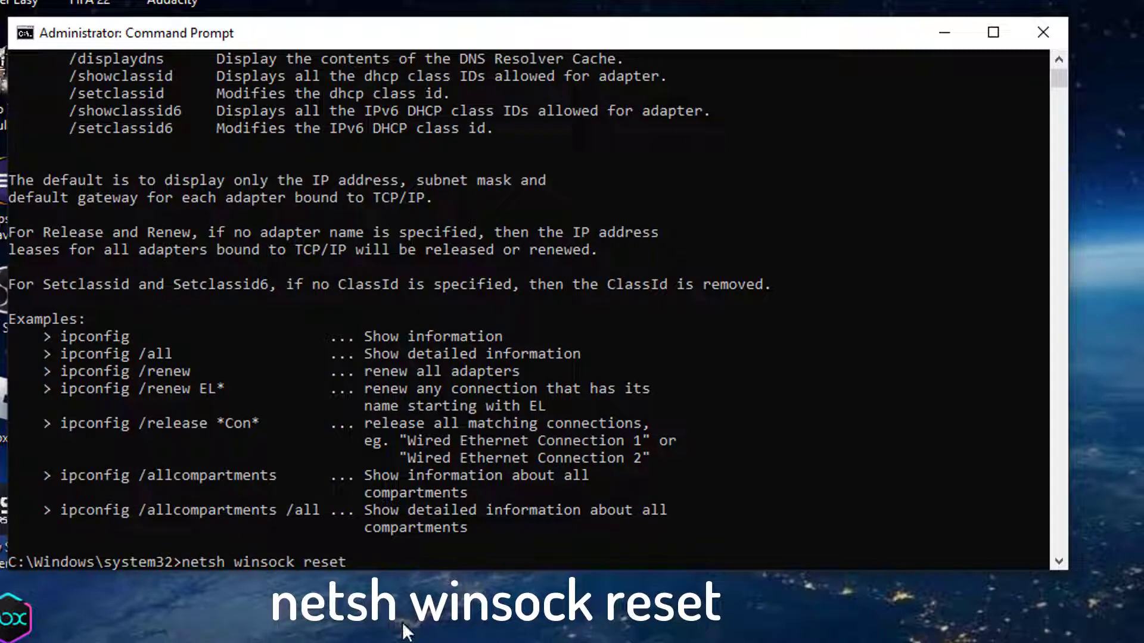
{"action": "key", "text": "Return"}
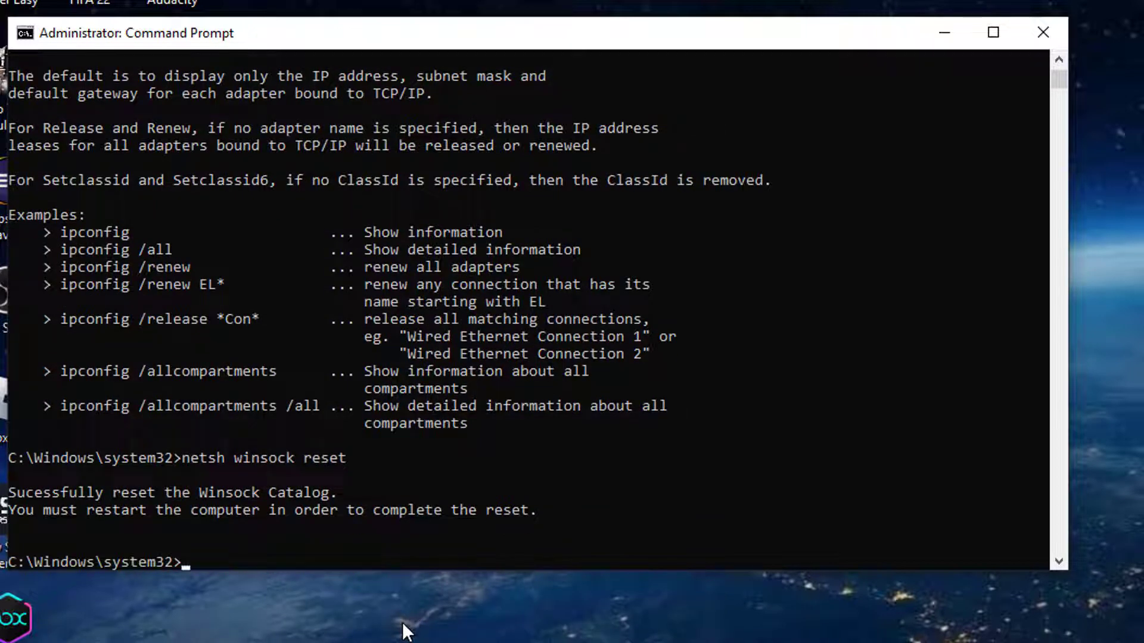
Close Command Prompt and restart the computer from the Start menu.
{"action": "left_click", "coordinate": [1042, 32]}
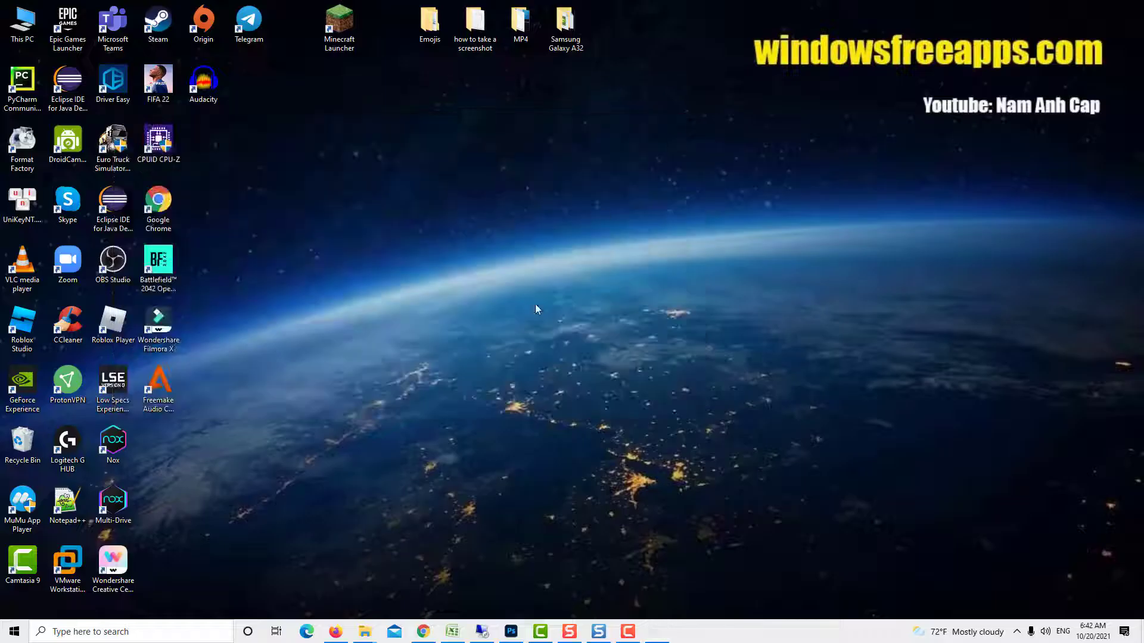
{"action": "left_click", "coordinate": [2, 638]}
{"action": "left_click", "coordinate": [17, 597]}
{"action": "left_click", "coordinate": [37, 577]}
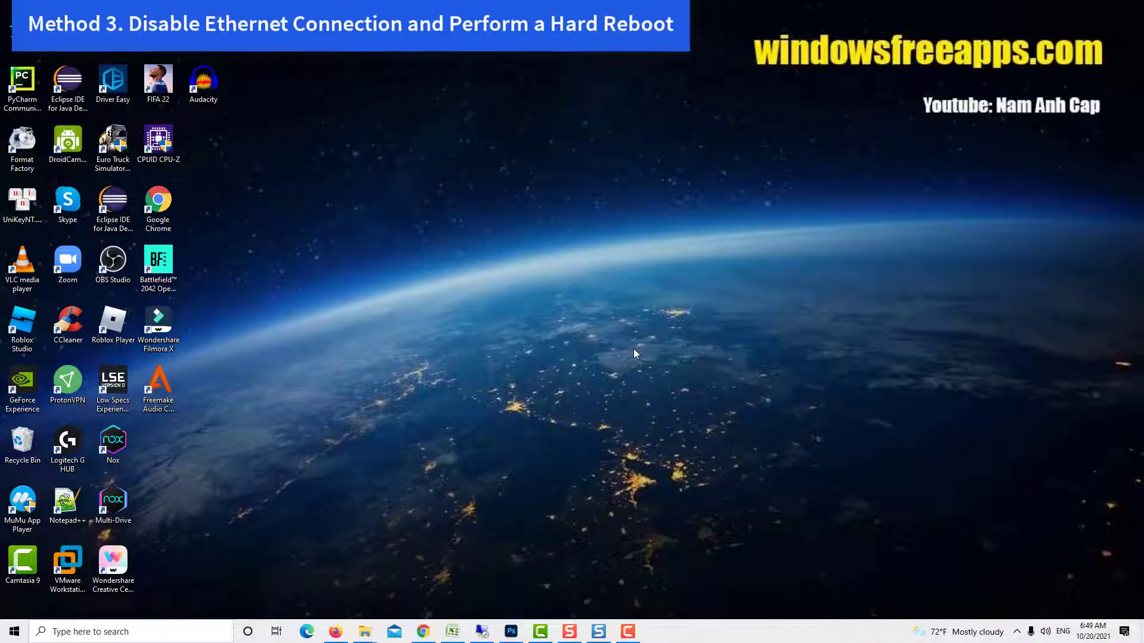
Go from the network tray icon to Network & Internet adapter options and disable Ethernet.
{"action": "left_click", "coordinate": [1017, 633]}
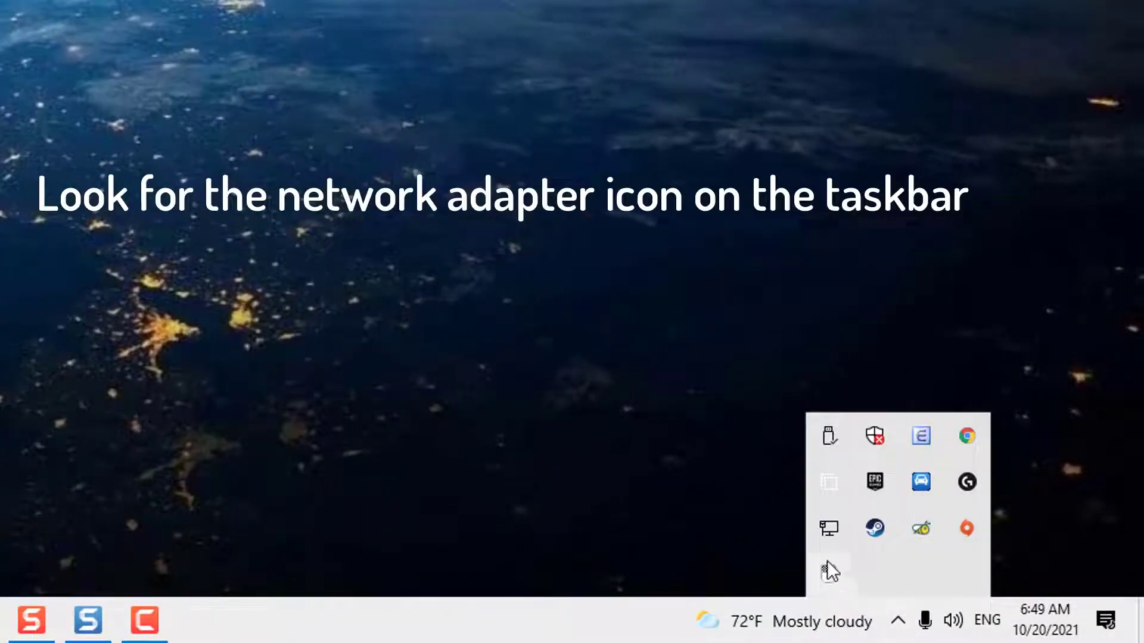
{"action": "left_click", "coordinate": [825, 534]}
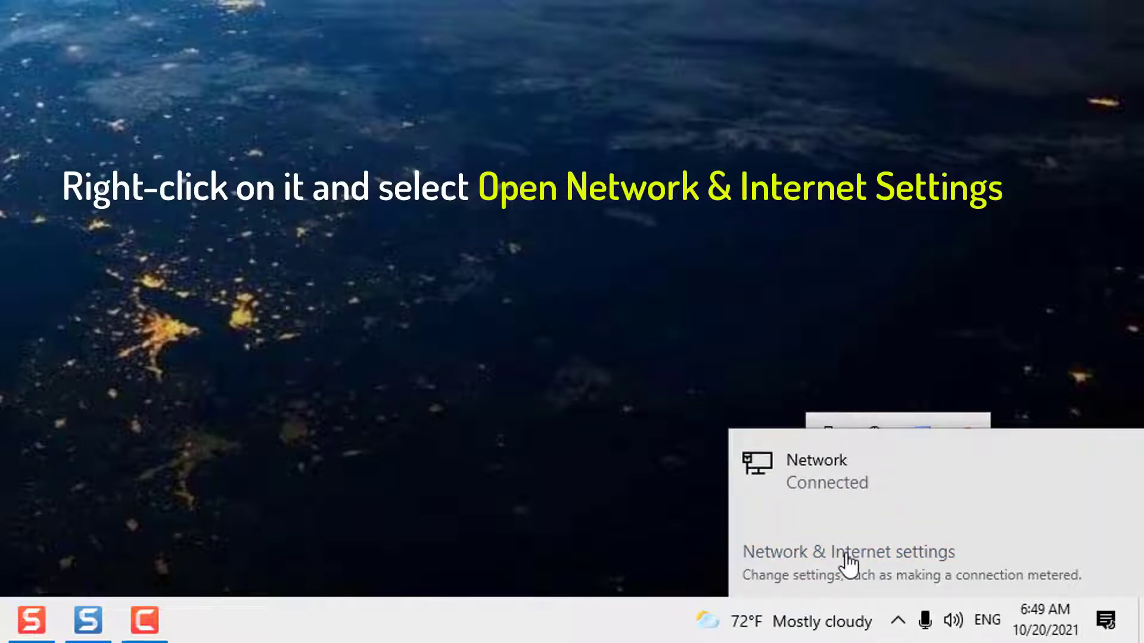
{"action": "left_click", "coordinate": [843, 554]}
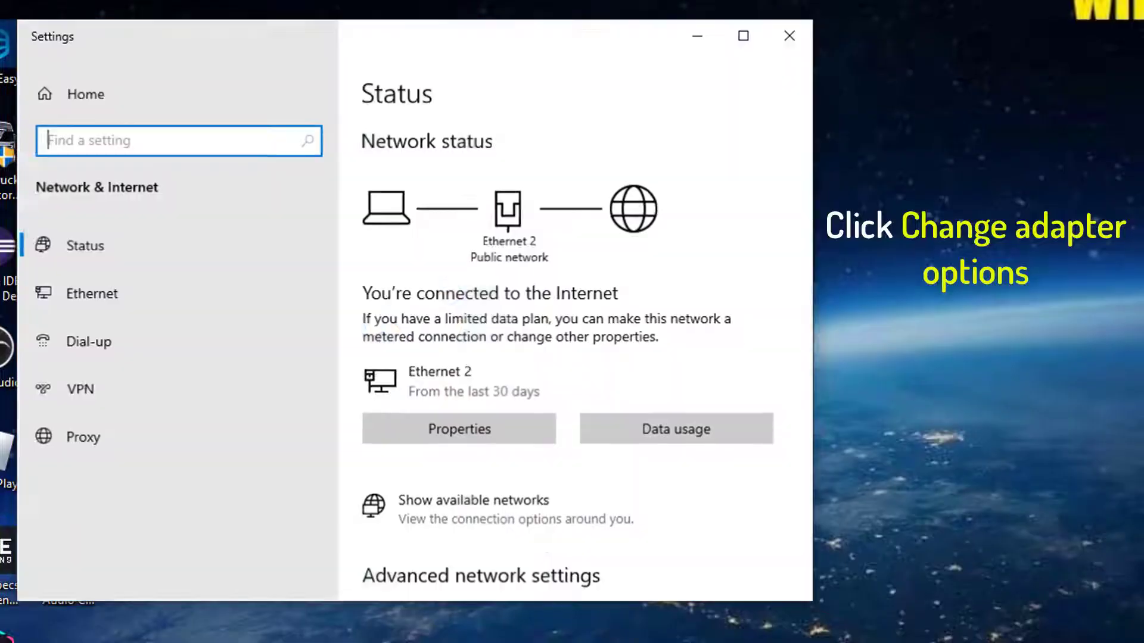
{"action": "scroll", "coordinate": [549, 485], "scroll_direction": "down", "scroll_amount": 6}
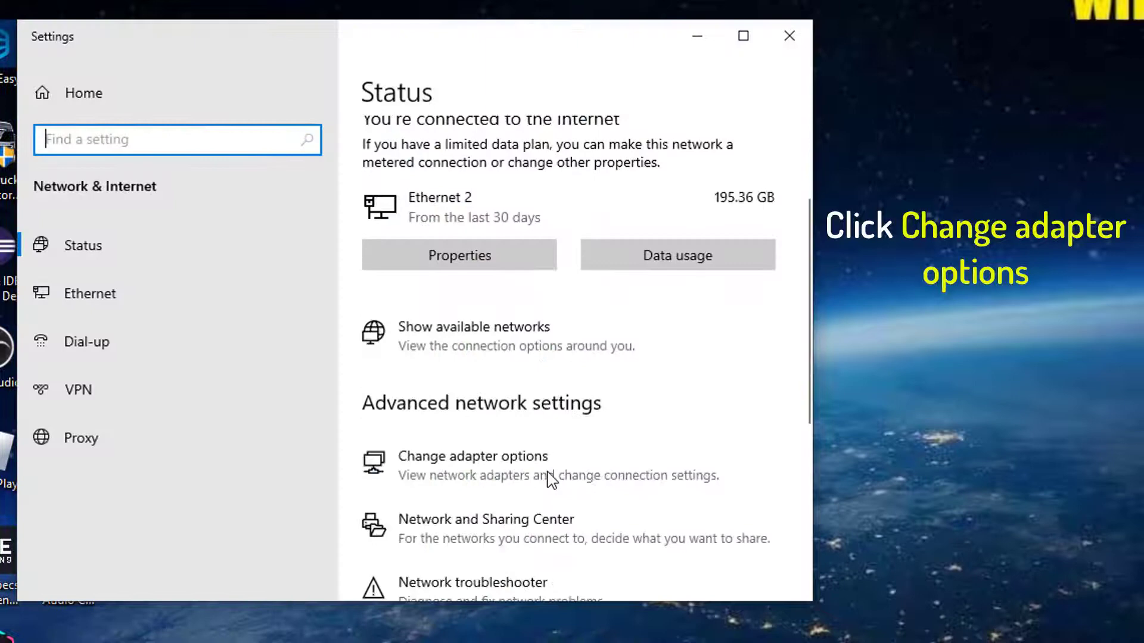
{"action": "left_click", "coordinate": [545, 303]}
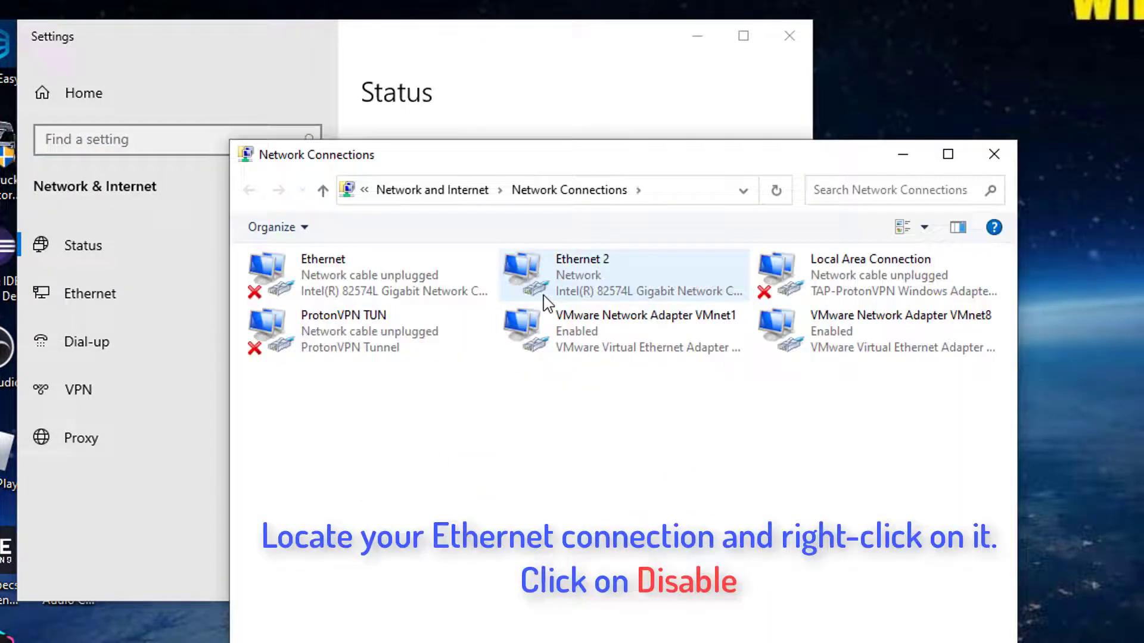
{"action": "left_click", "coordinate": [380, 290]}
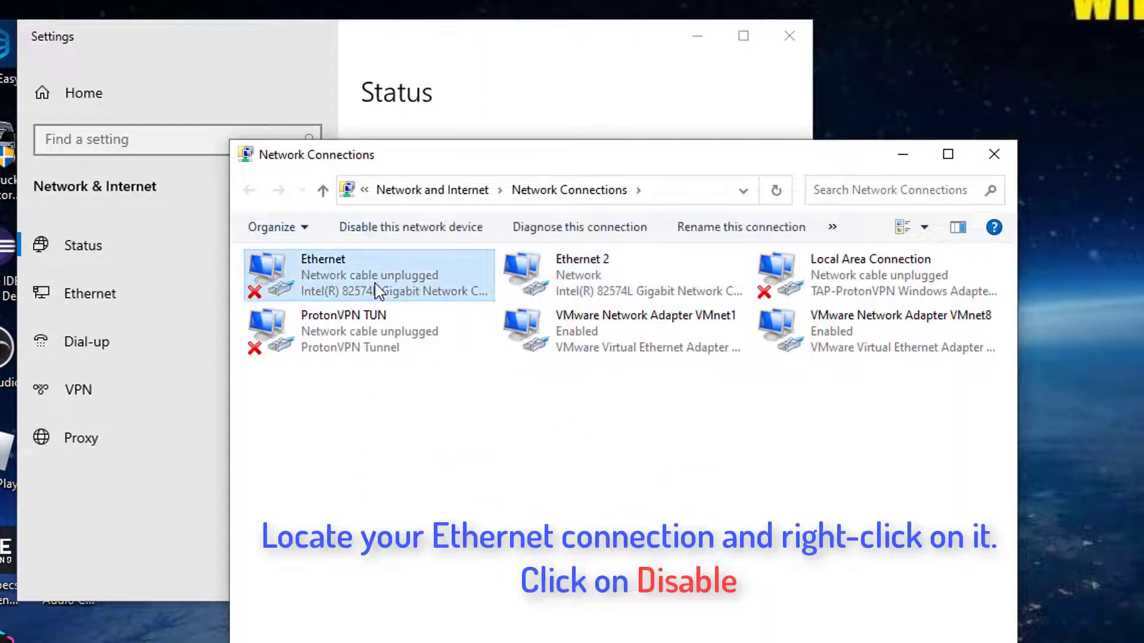
{"action": "right_click", "coordinate": [417, 284]}
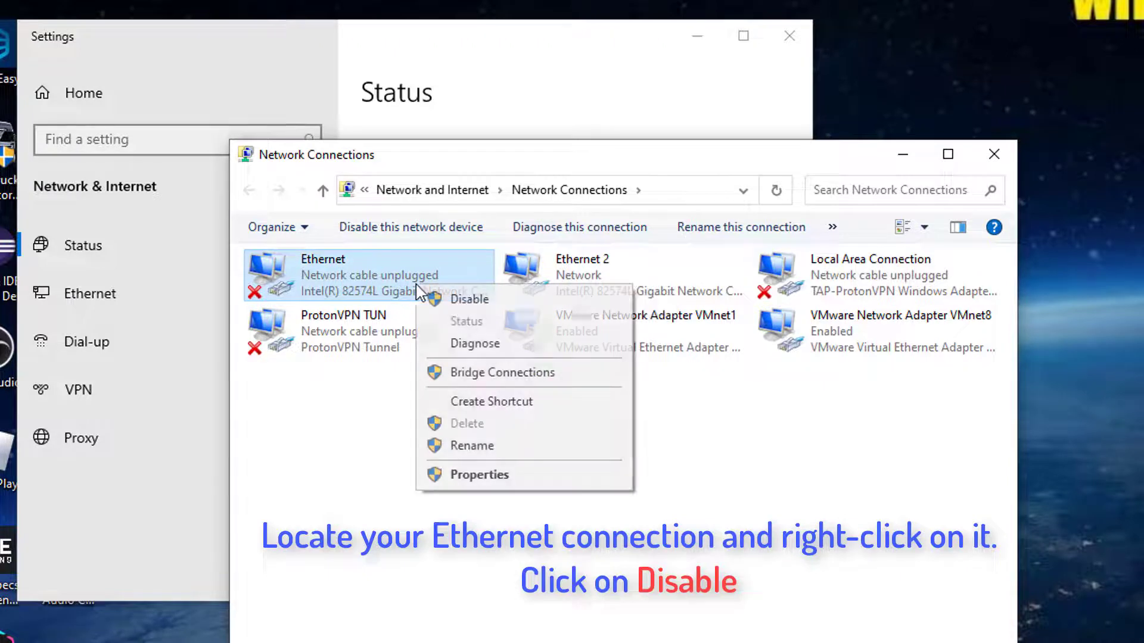
{"action": "left_click", "coordinate": [488, 300]}
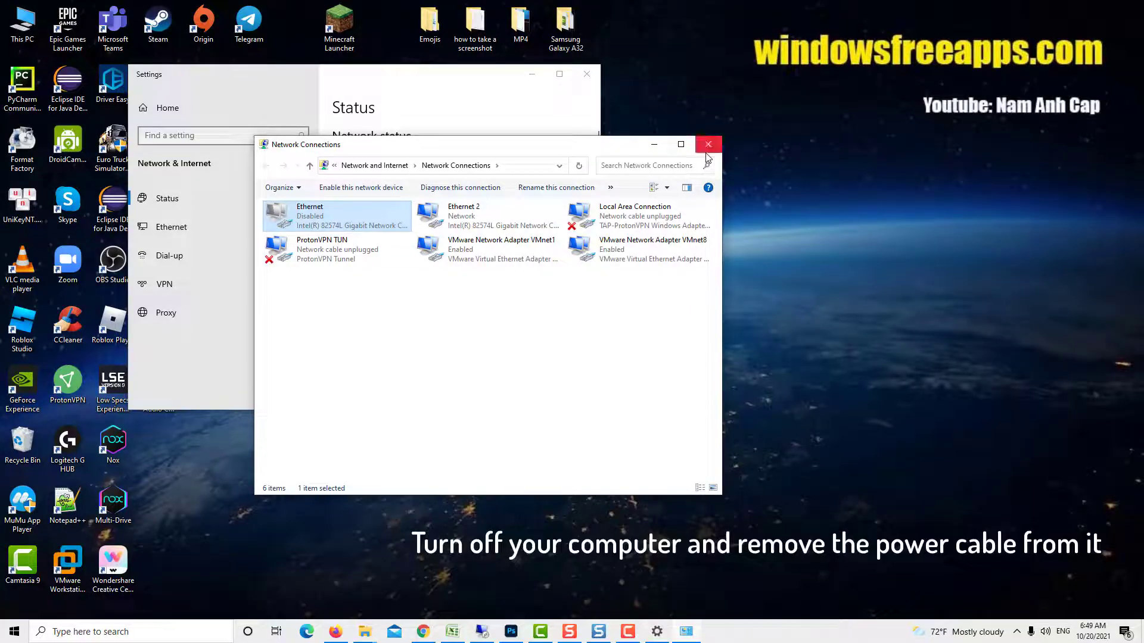
Close Network Connections and Settings, then bring up the Start menu's shut-down choices.
{"action": "left_click", "coordinate": [993, 153]}
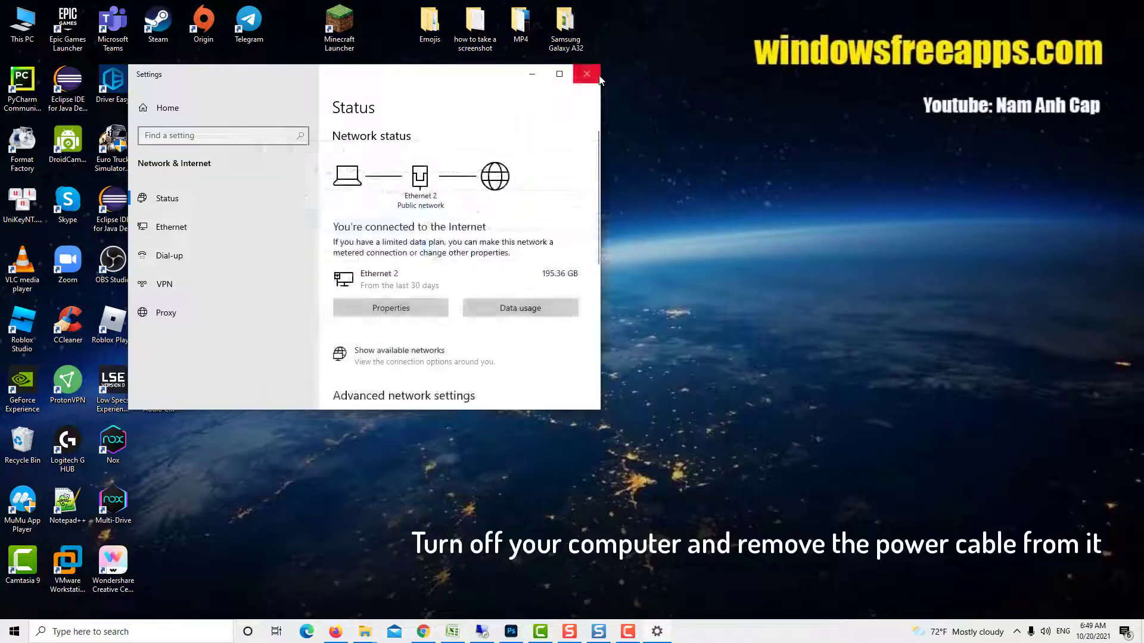
{"action": "left_click", "coordinate": [789, 36]}
{"action": "left_click", "coordinate": [7, 625]}
{"action": "left_click", "coordinate": [15, 611]}
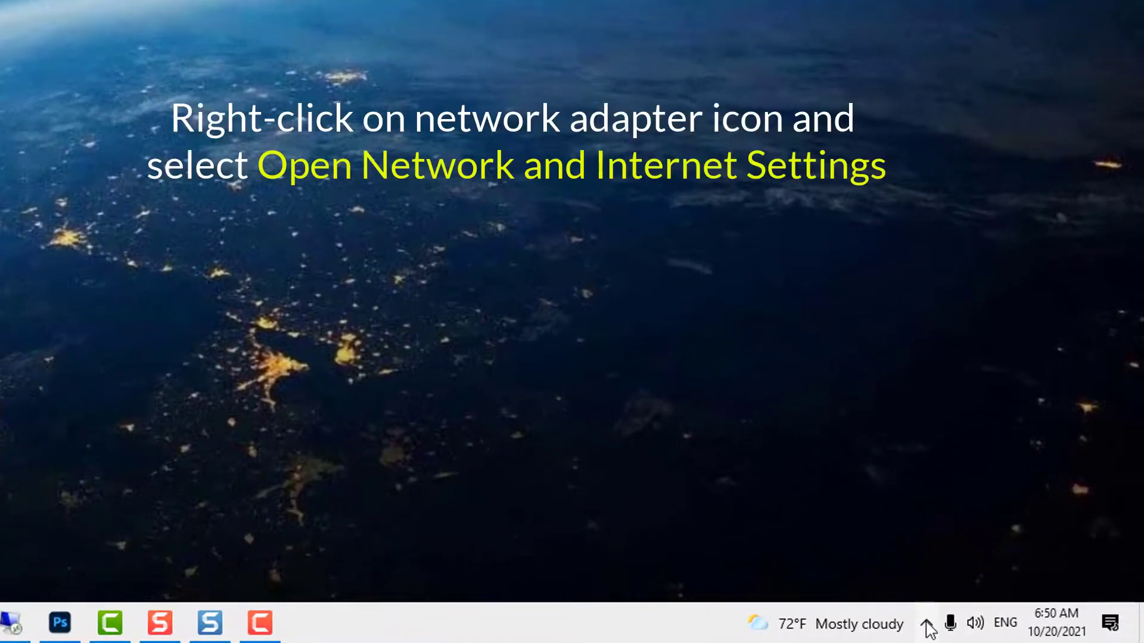
Reopen adapter options from the network tray icon's settings and enable the disabled Ethernet connection.
{"action": "left_click", "coordinate": [926, 623]}
{"action": "right_click", "coordinate": [868, 543]}
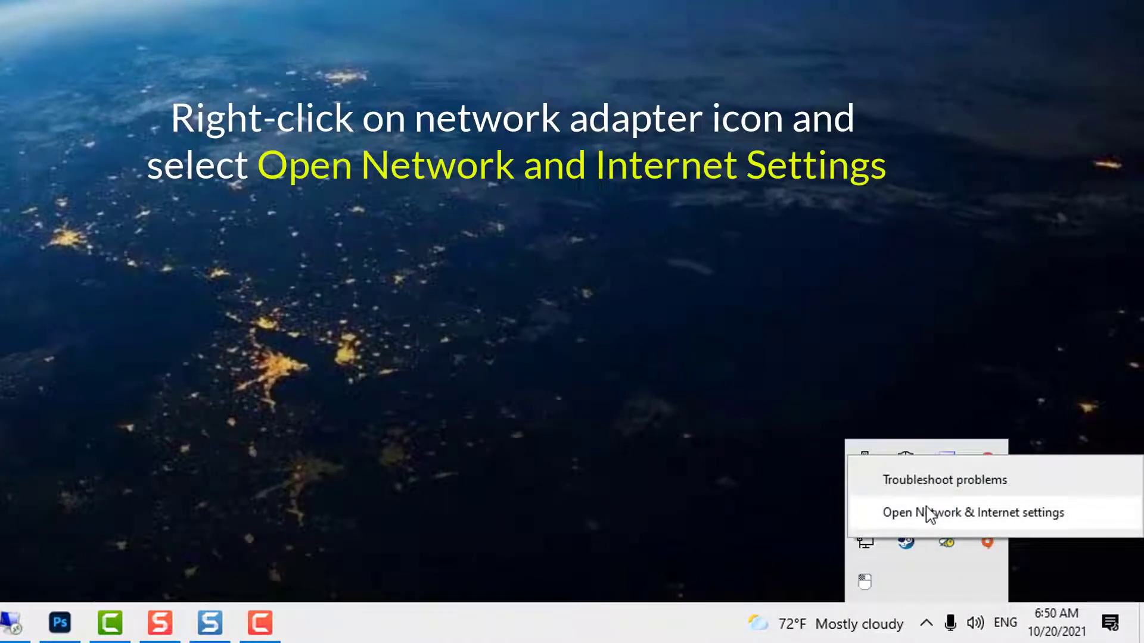
{"action": "left_click", "coordinate": [910, 518]}
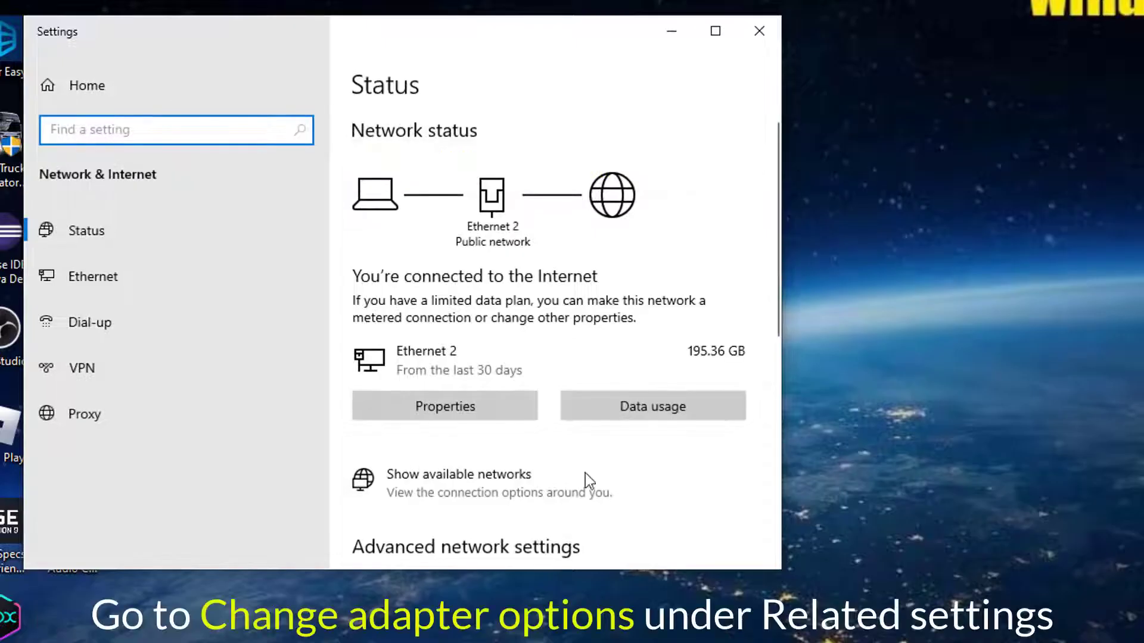
{"action": "scroll", "coordinate": [551, 396], "scroll_direction": "down", "scroll_amount": 3}
{"action": "scroll", "coordinate": [551, 396], "scroll_direction": "down", "scroll_amount": 2}
{"action": "left_click", "coordinate": [524, 359]}
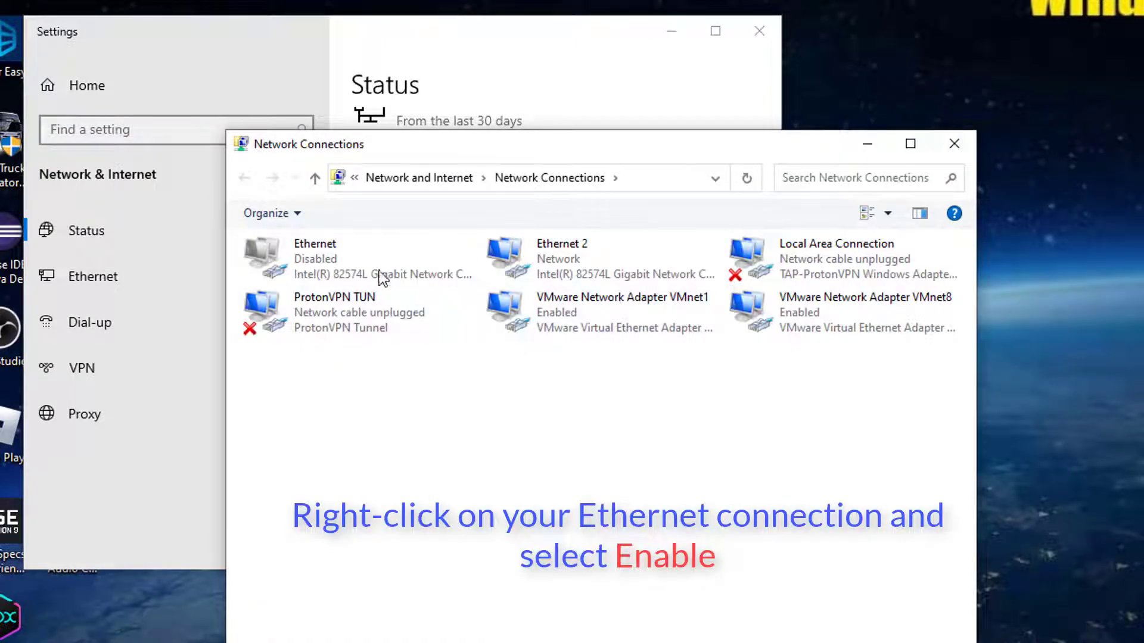
{"action": "left_click", "coordinate": [362, 266]}
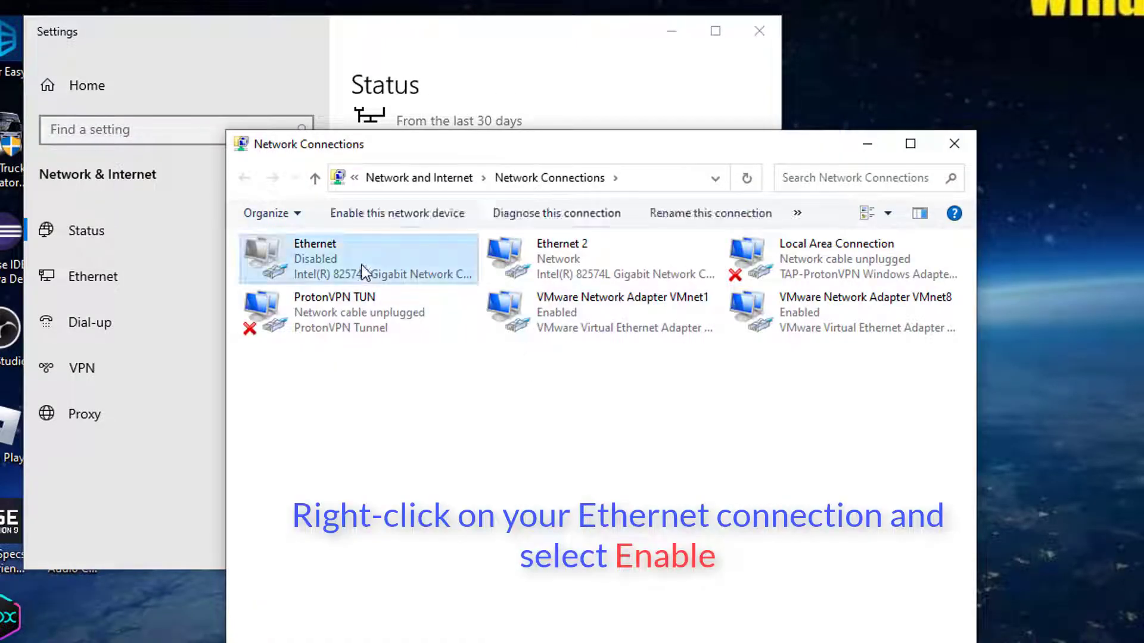
{"action": "right_click", "coordinate": [362, 265]}
{"action": "left_click", "coordinate": [388, 277]}
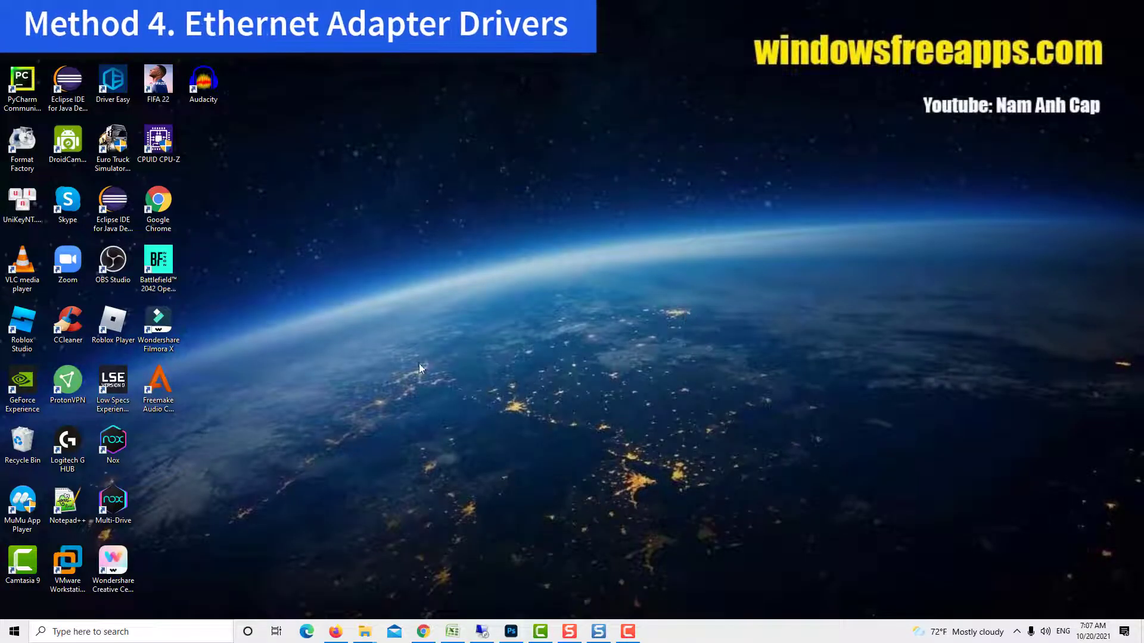
Open Device Manager via Win+X and uninstall Intel(R) 82574L Gigabit Network Connection #2.
{"action": "right_click", "coordinate": [14, 632]}
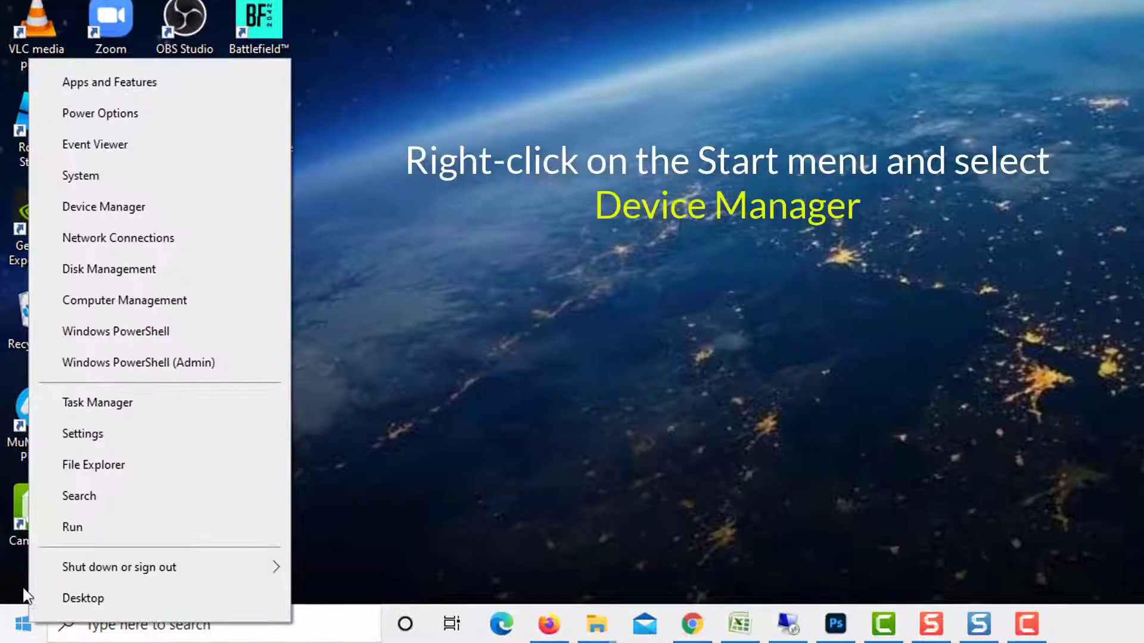
{"action": "left_click", "coordinate": [110, 207]}
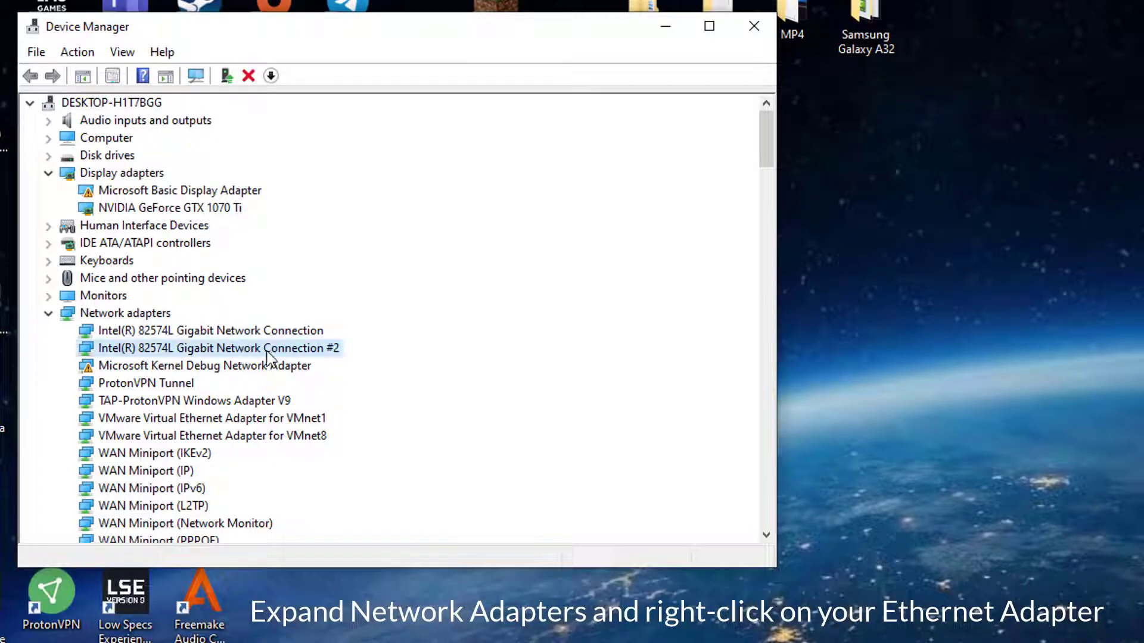
{"action": "right_click", "coordinate": [286, 351]}
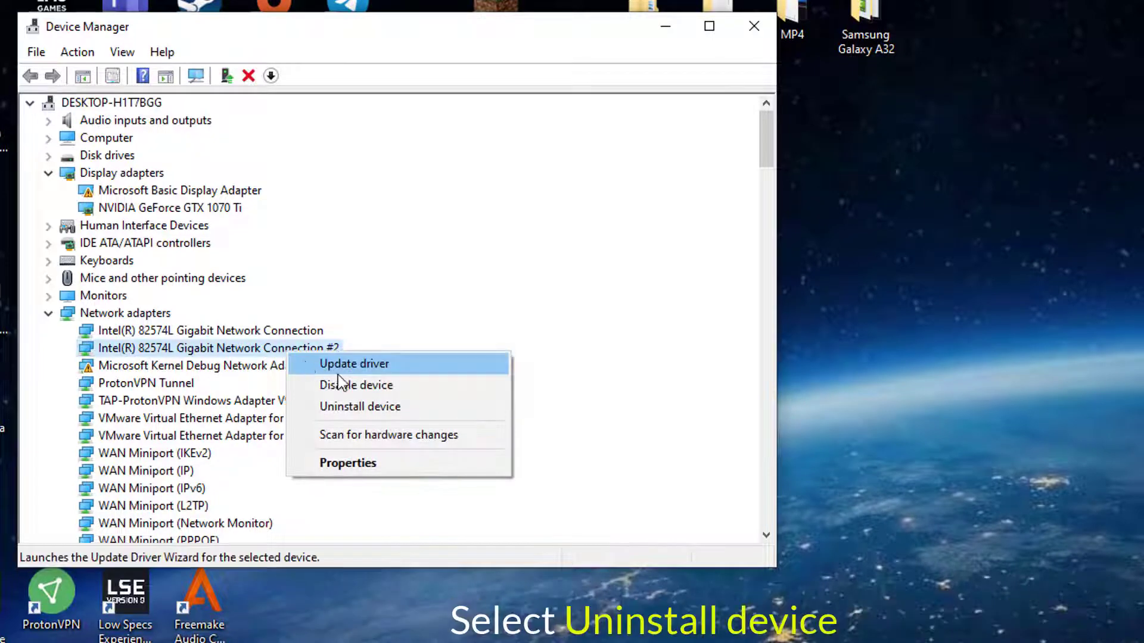
{"action": "left_click", "coordinate": [425, 412]}
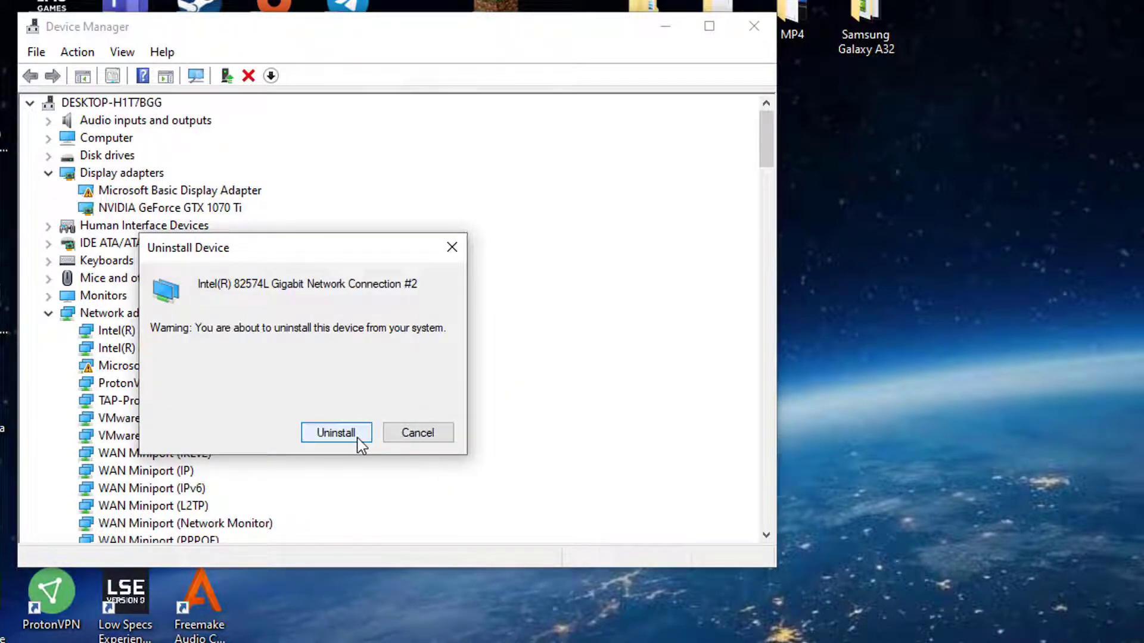
{"action": "left_click", "coordinate": [336, 433]}
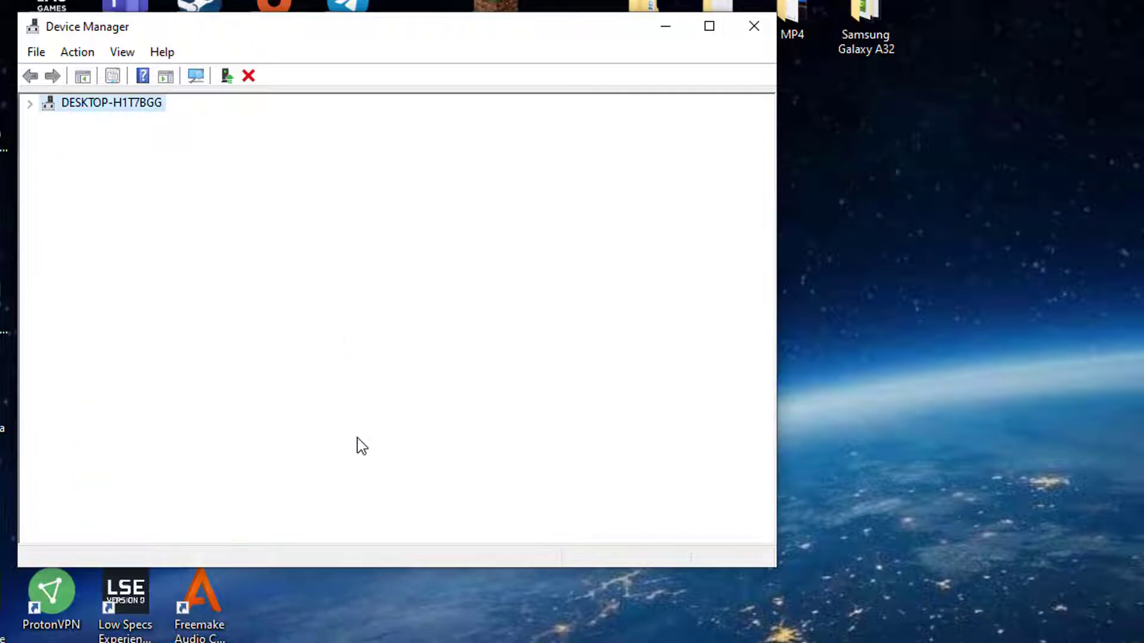
Scan for hardware changes and select the reinstalled Connection #2 adapter.
{"action": "left_click", "coordinate": [76, 52]}
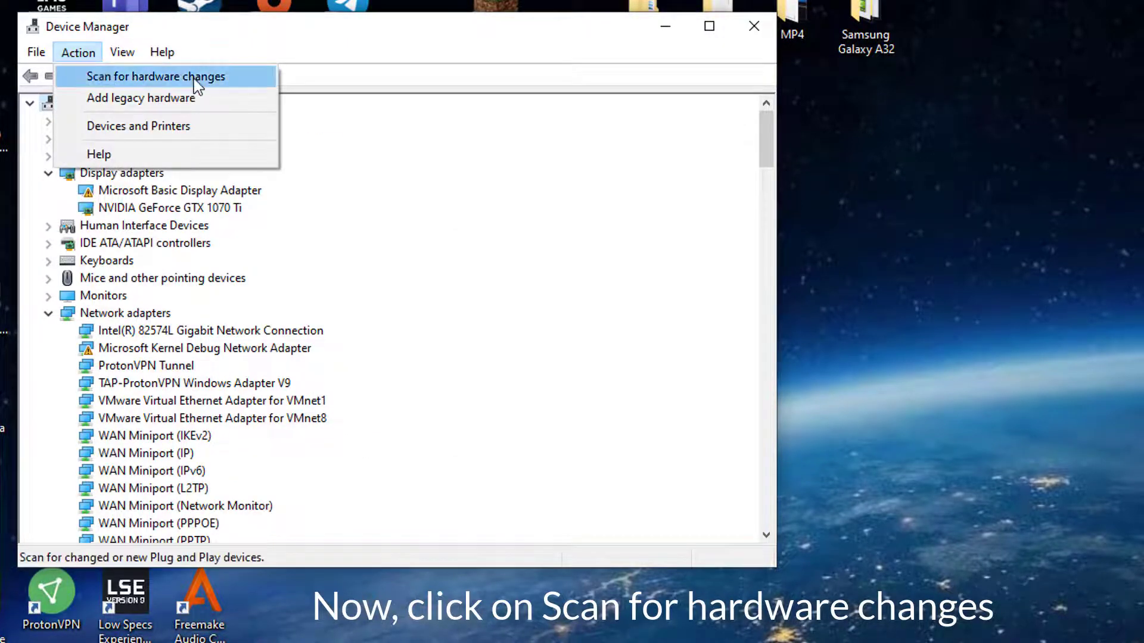
{"action": "left_click", "coordinate": [196, 84]}
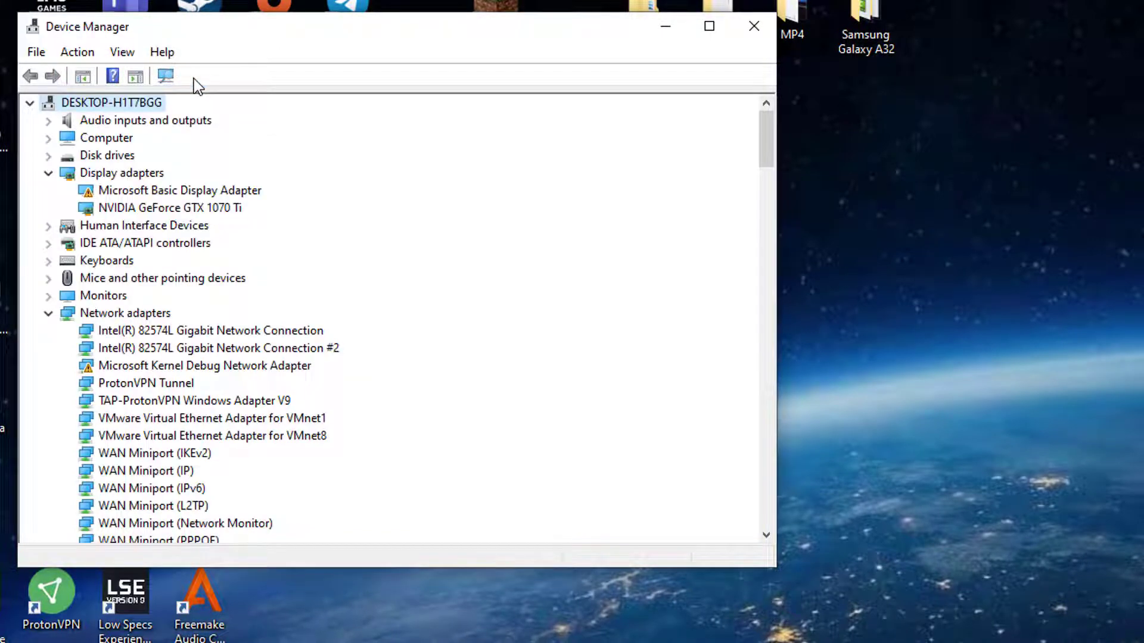
{"action": "left_click", "coordinate": [316, 352]}
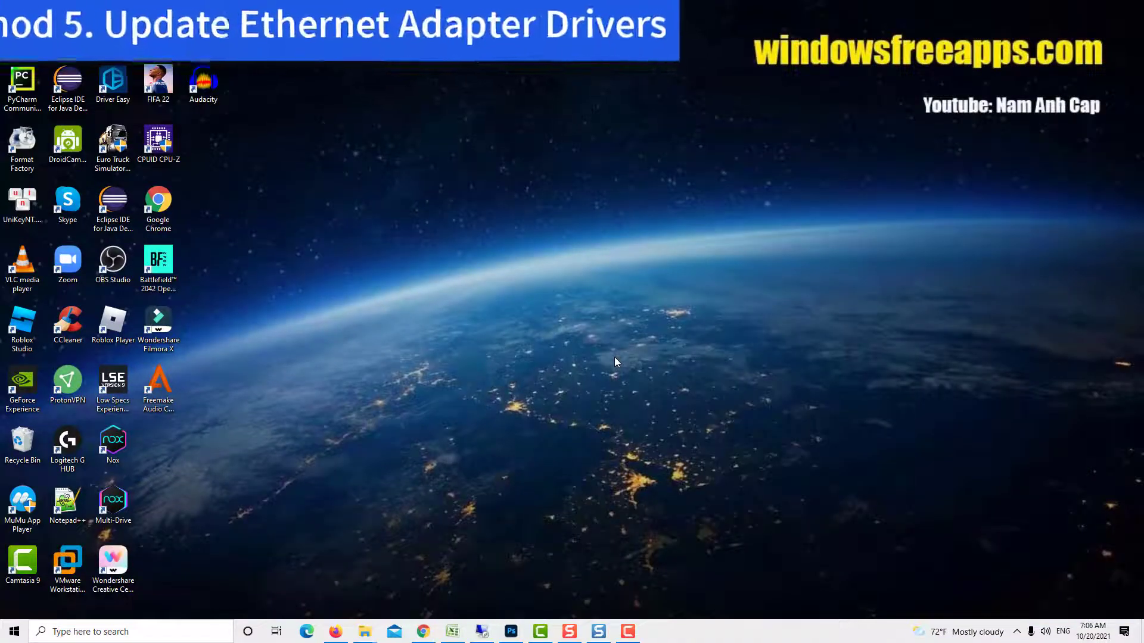
Reopen Device Manager and search automatically for an updated Connection #2 driver.
{"action": "right_click", "coordinate": [18, 635]}
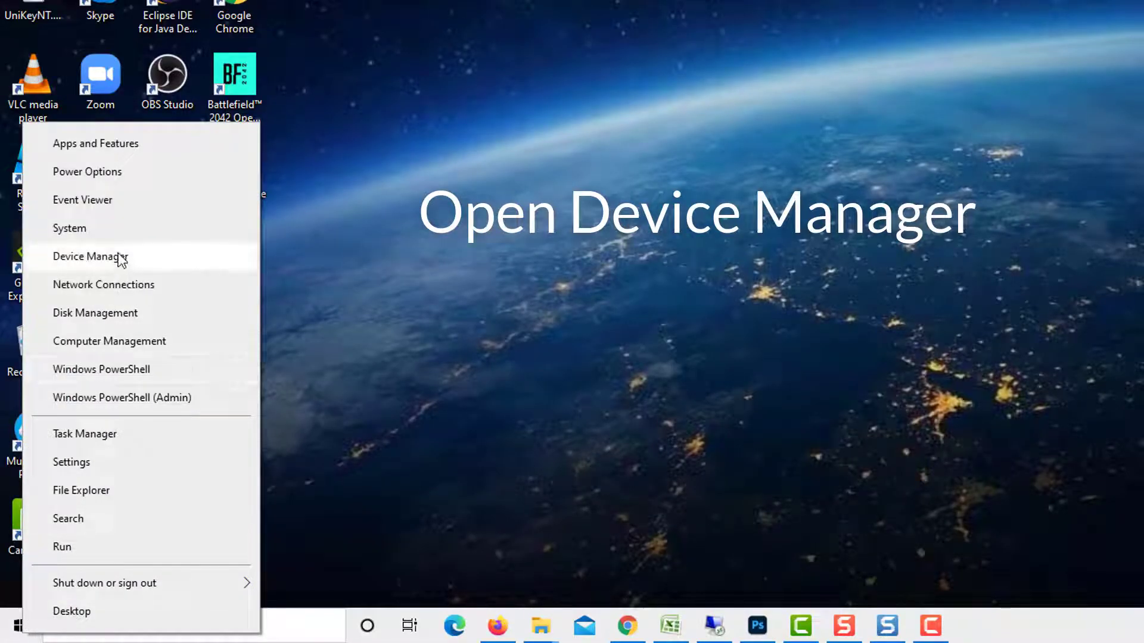
{"action": "left_click", "coordinate": [89, 257]}
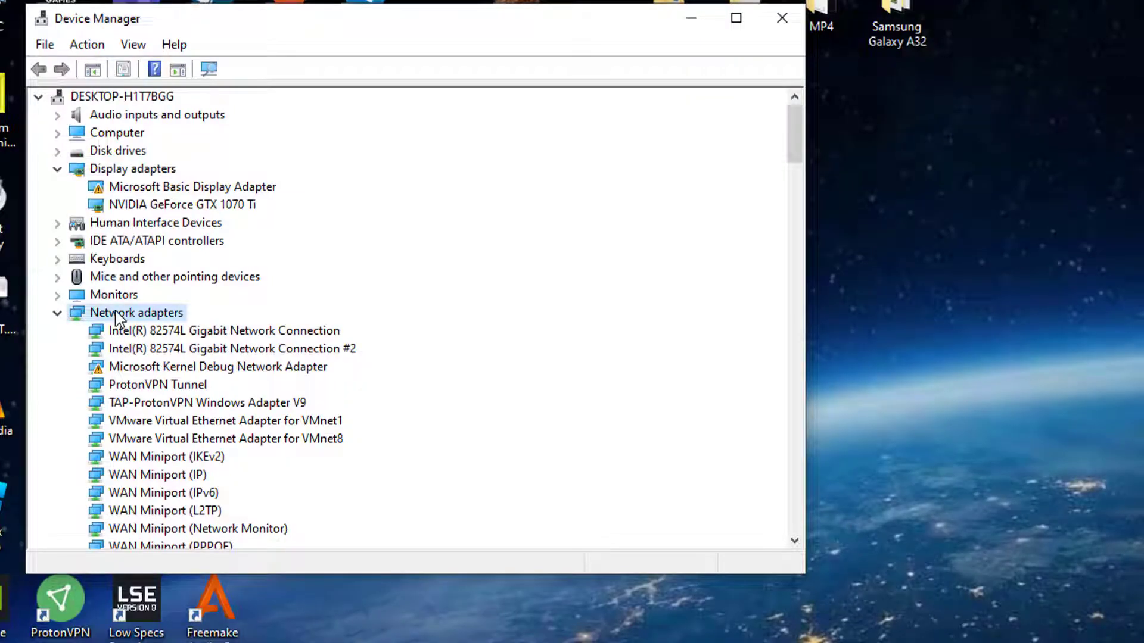
{"action": "left_click", "coordinate": [311, 354]}
{"action": "right_click", "coordinate": [308, 351]}
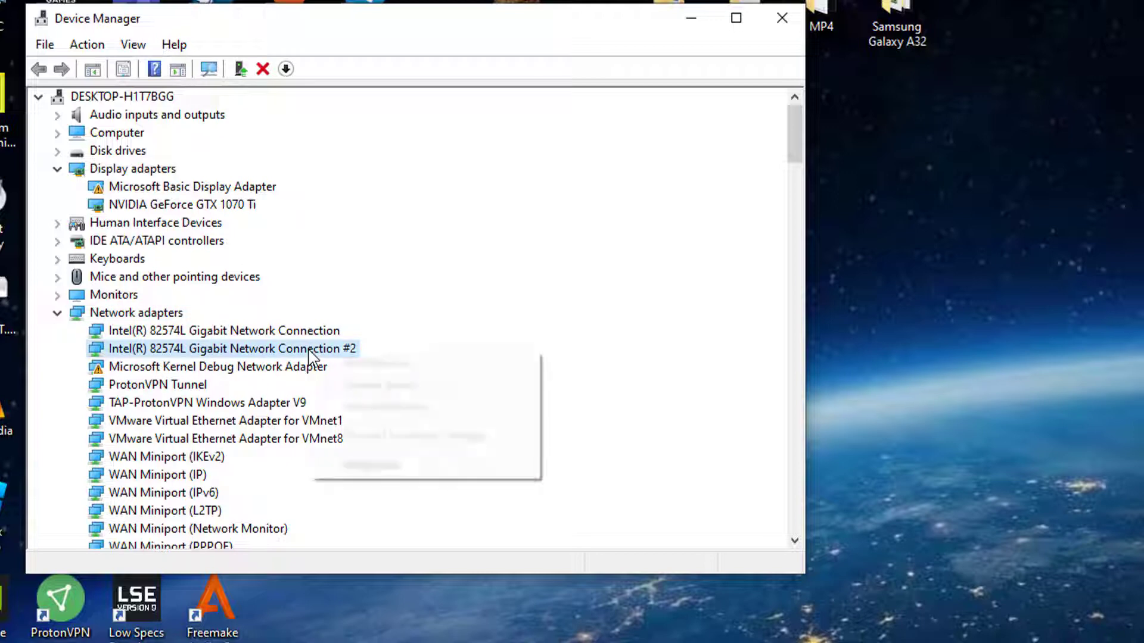
{"action": "left_click", "coordinate": [454, 370]}
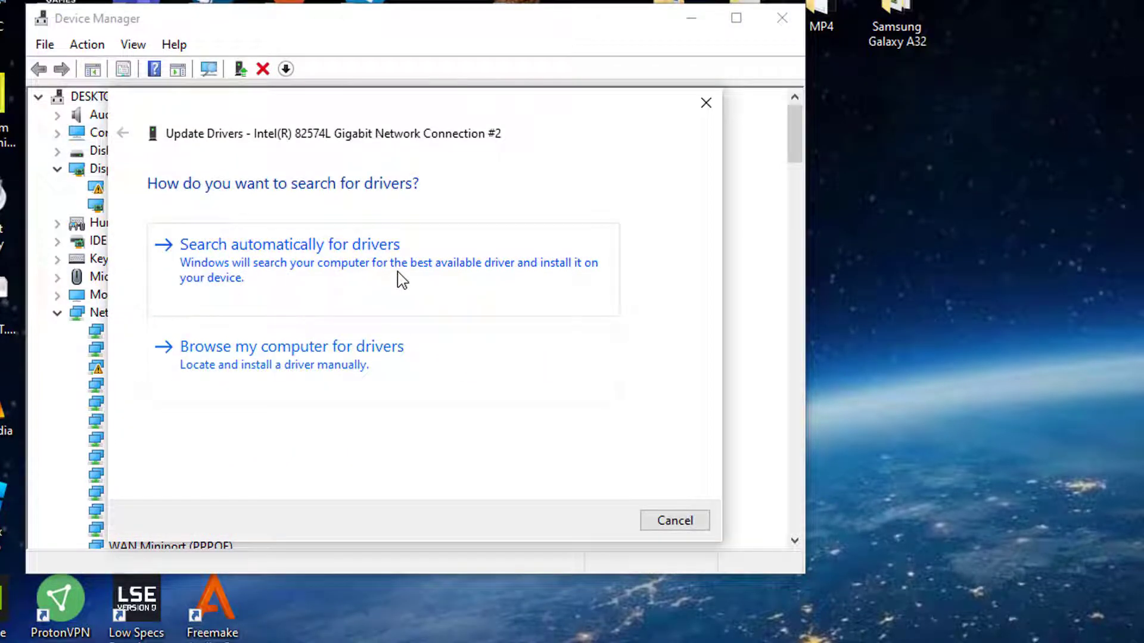
{"action": "left_click", "coordinate": [402, 279]}
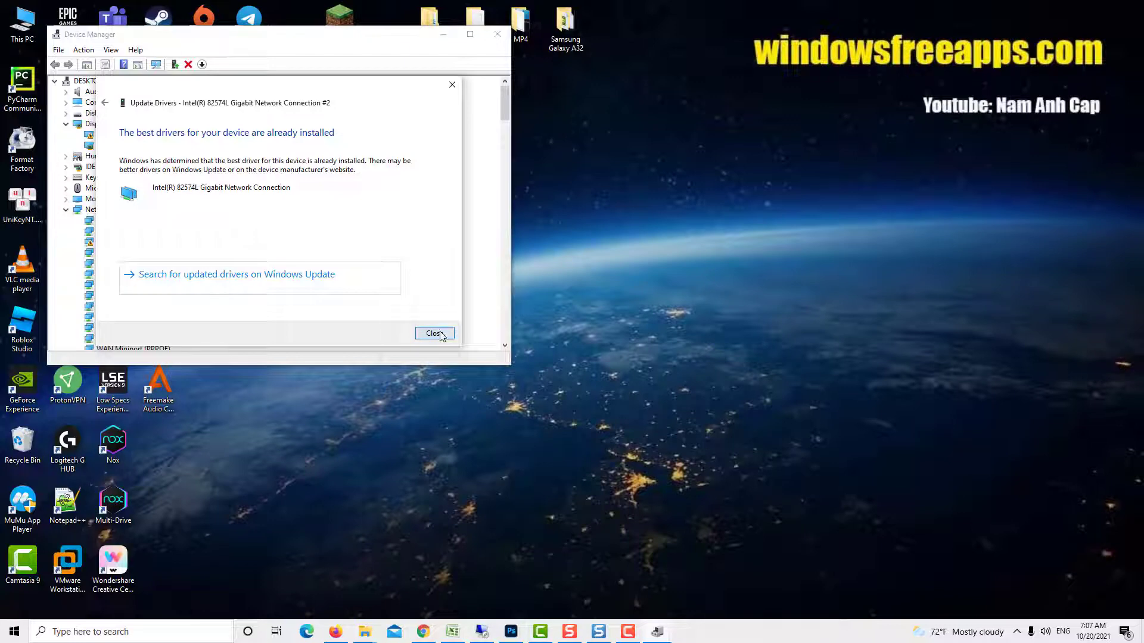
Dismiss the 'best drivers already installed' result, close Device Manager and open Start.
{"action": "left_click", "coordinate": [677, 520]}
{"action": "left_click", "coordinate": [496, 41]}
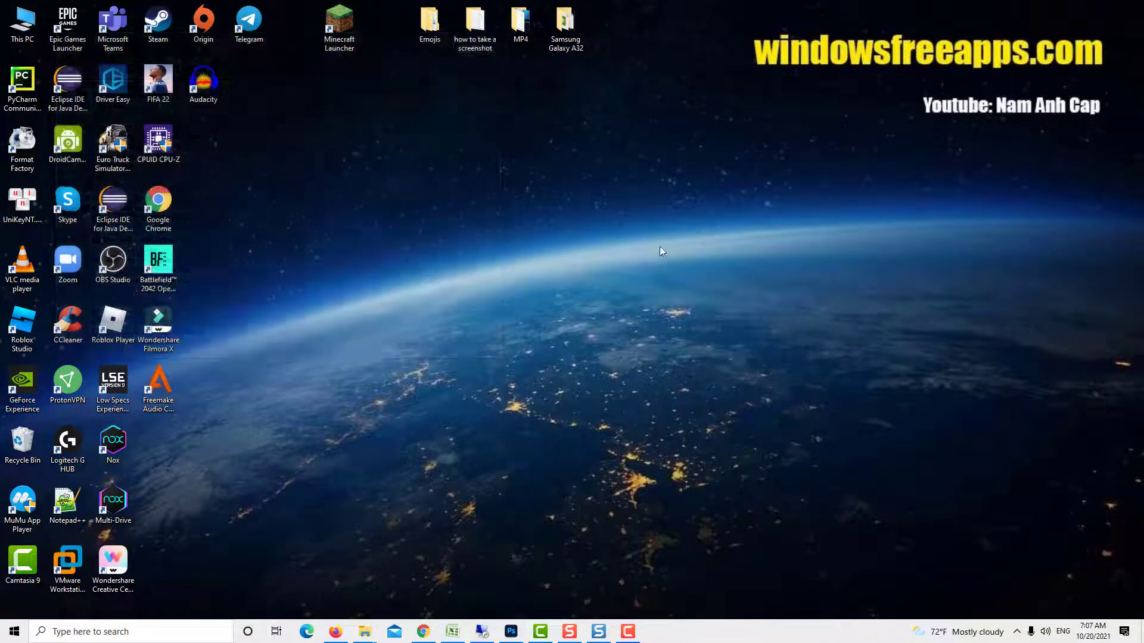
{"action": "left_click", "coordinate": [14, 631]}
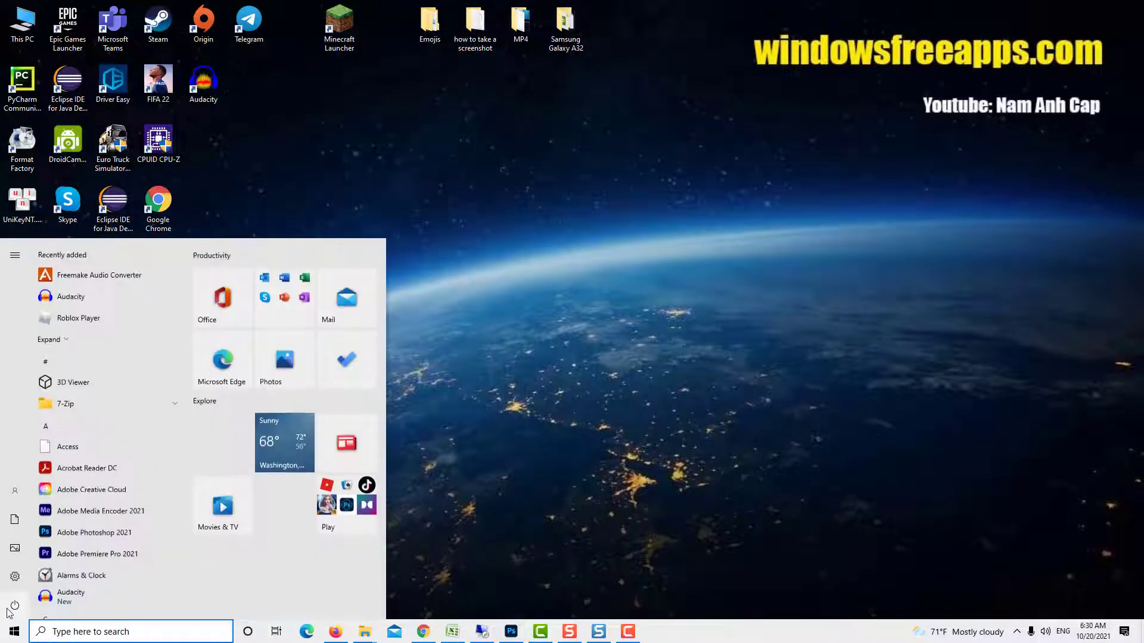